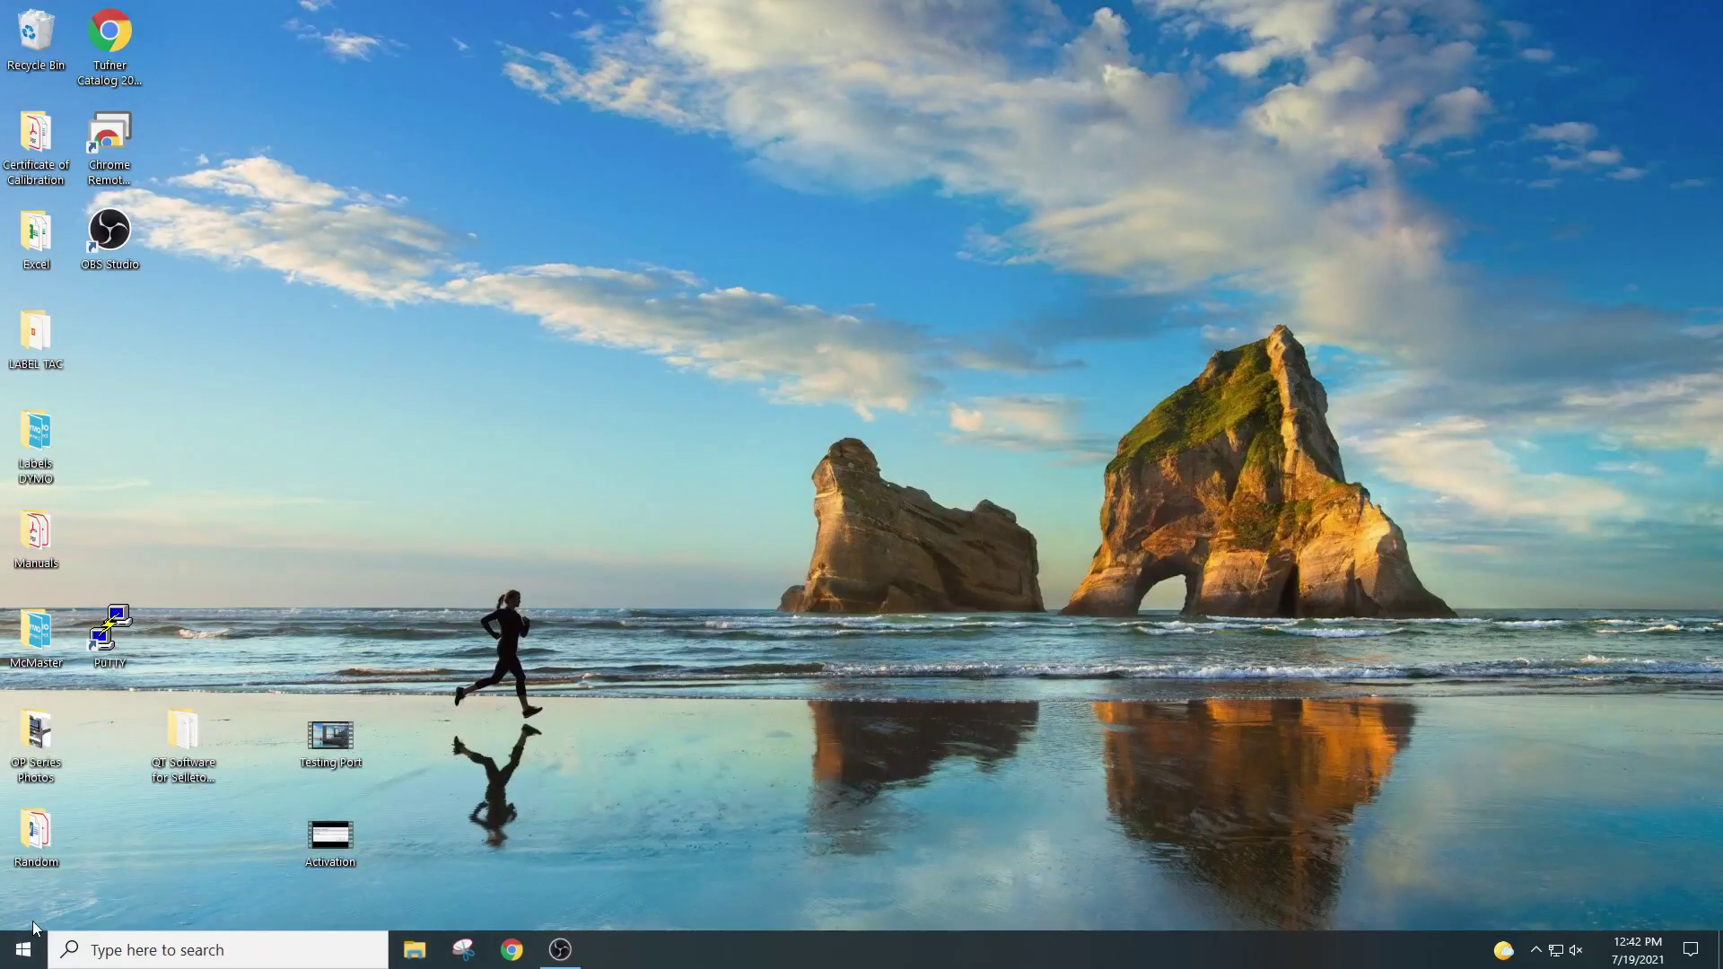
Open File Explorer from the Start menu
click(20, 949)
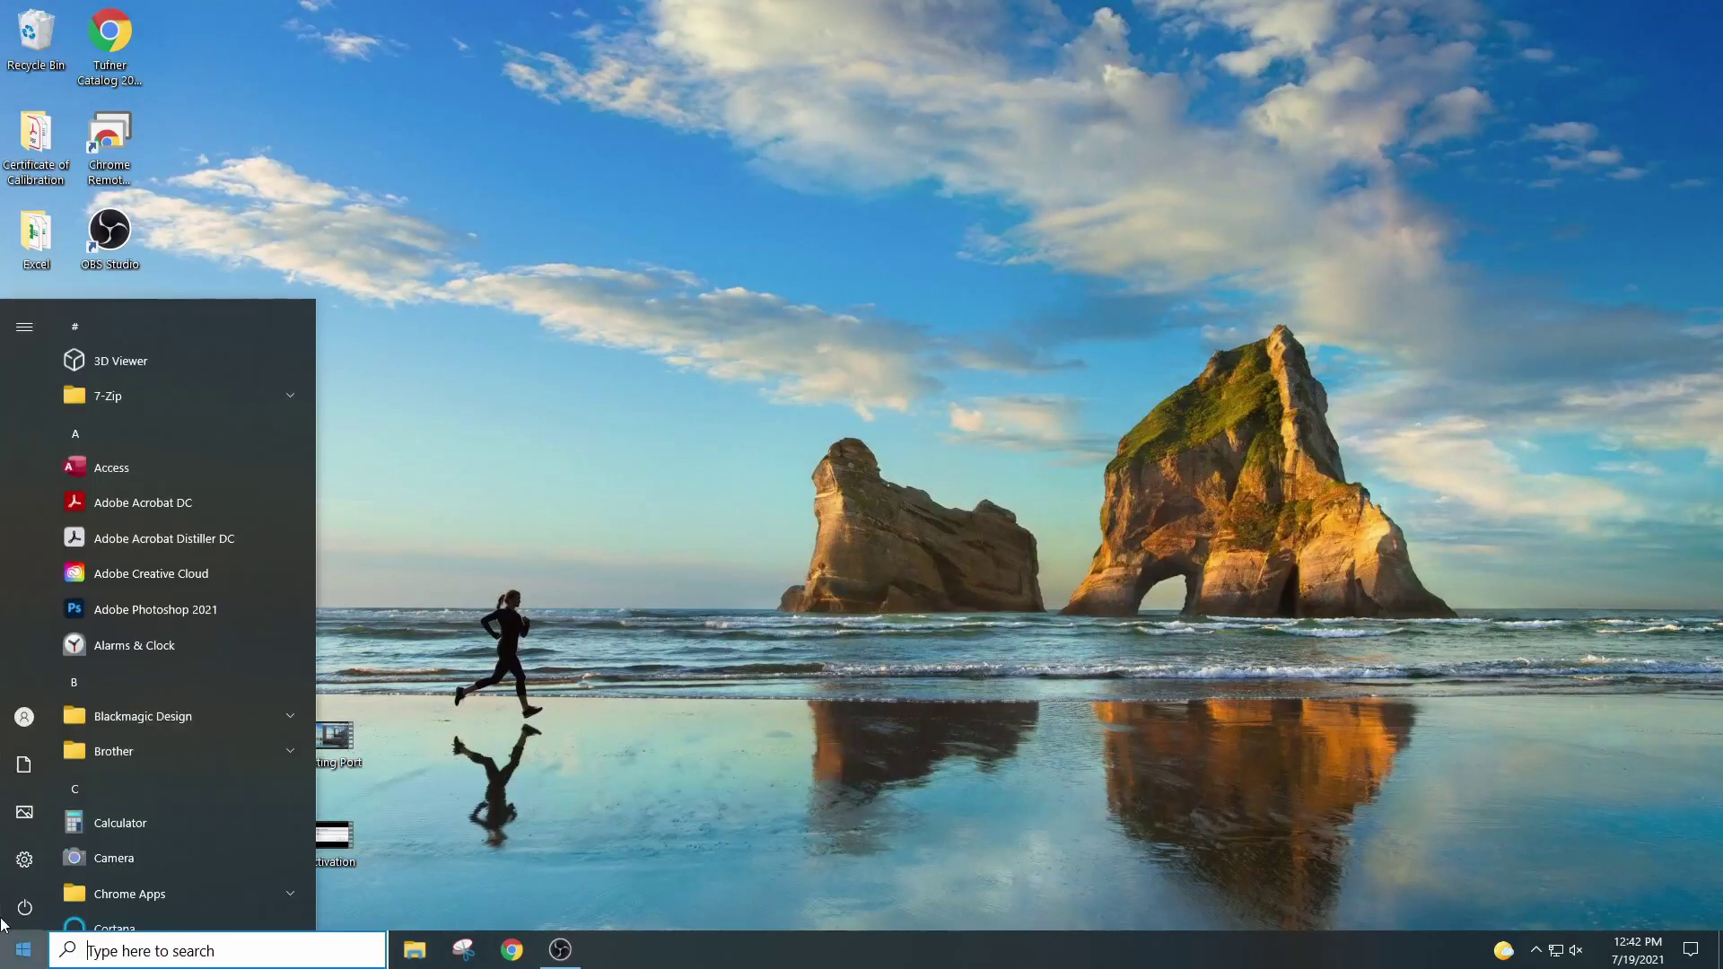
mouse_move(55, 817)
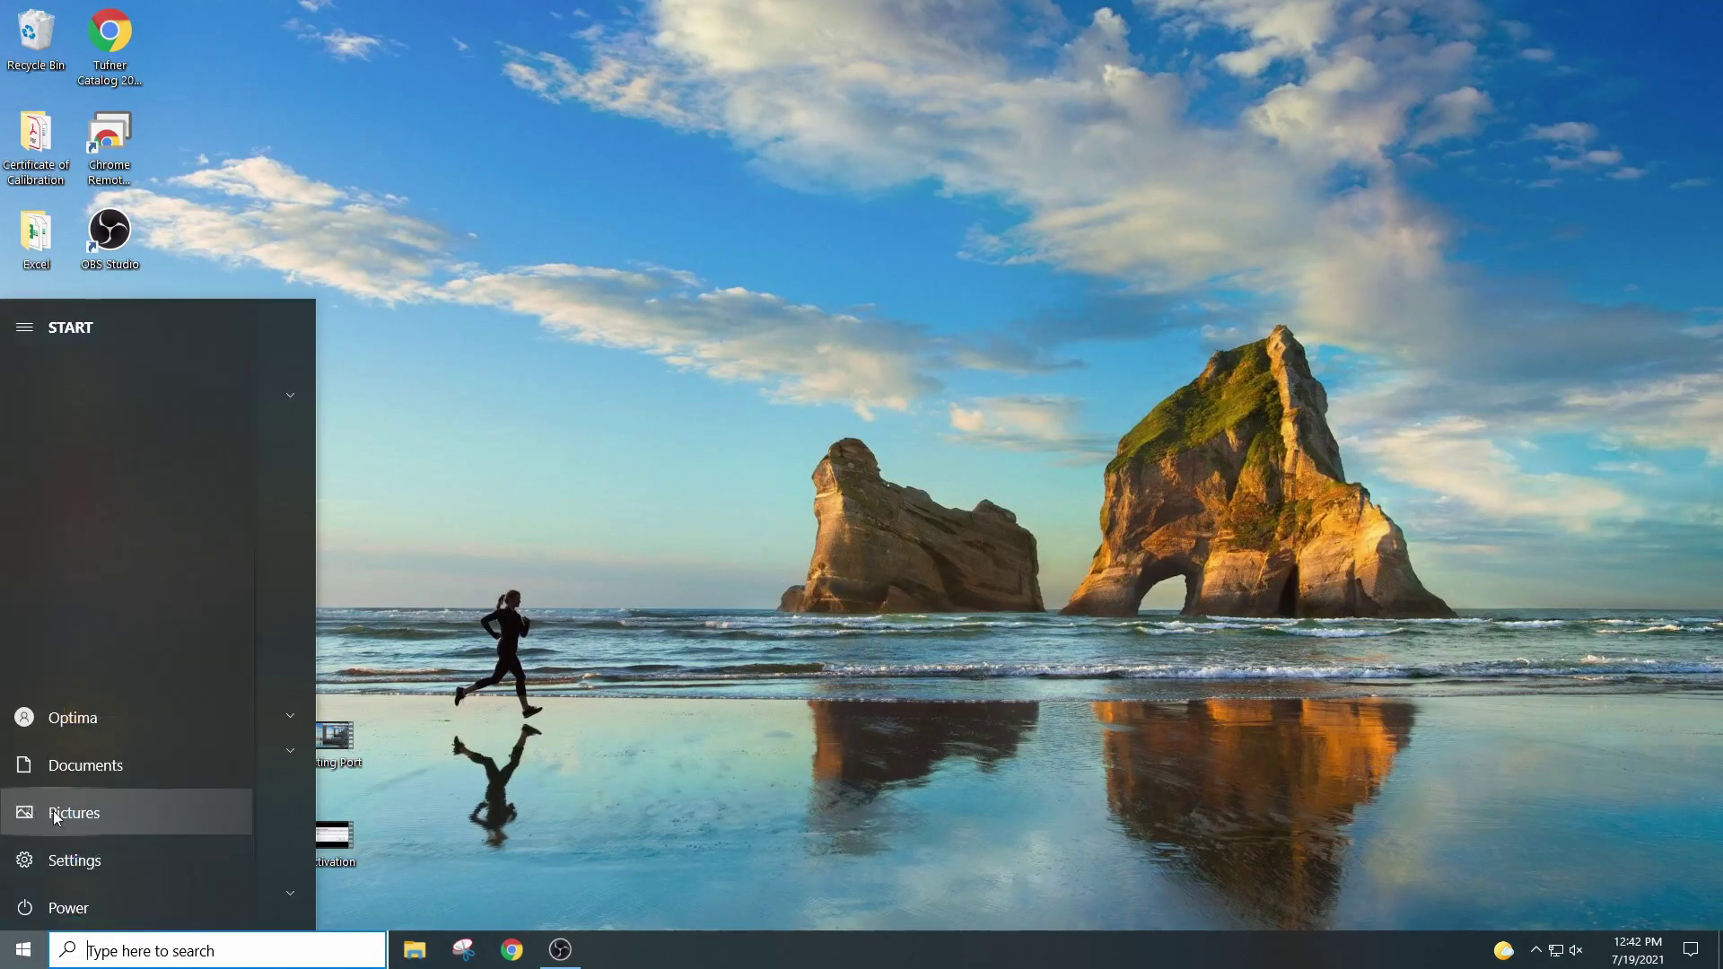
click(71, 765)
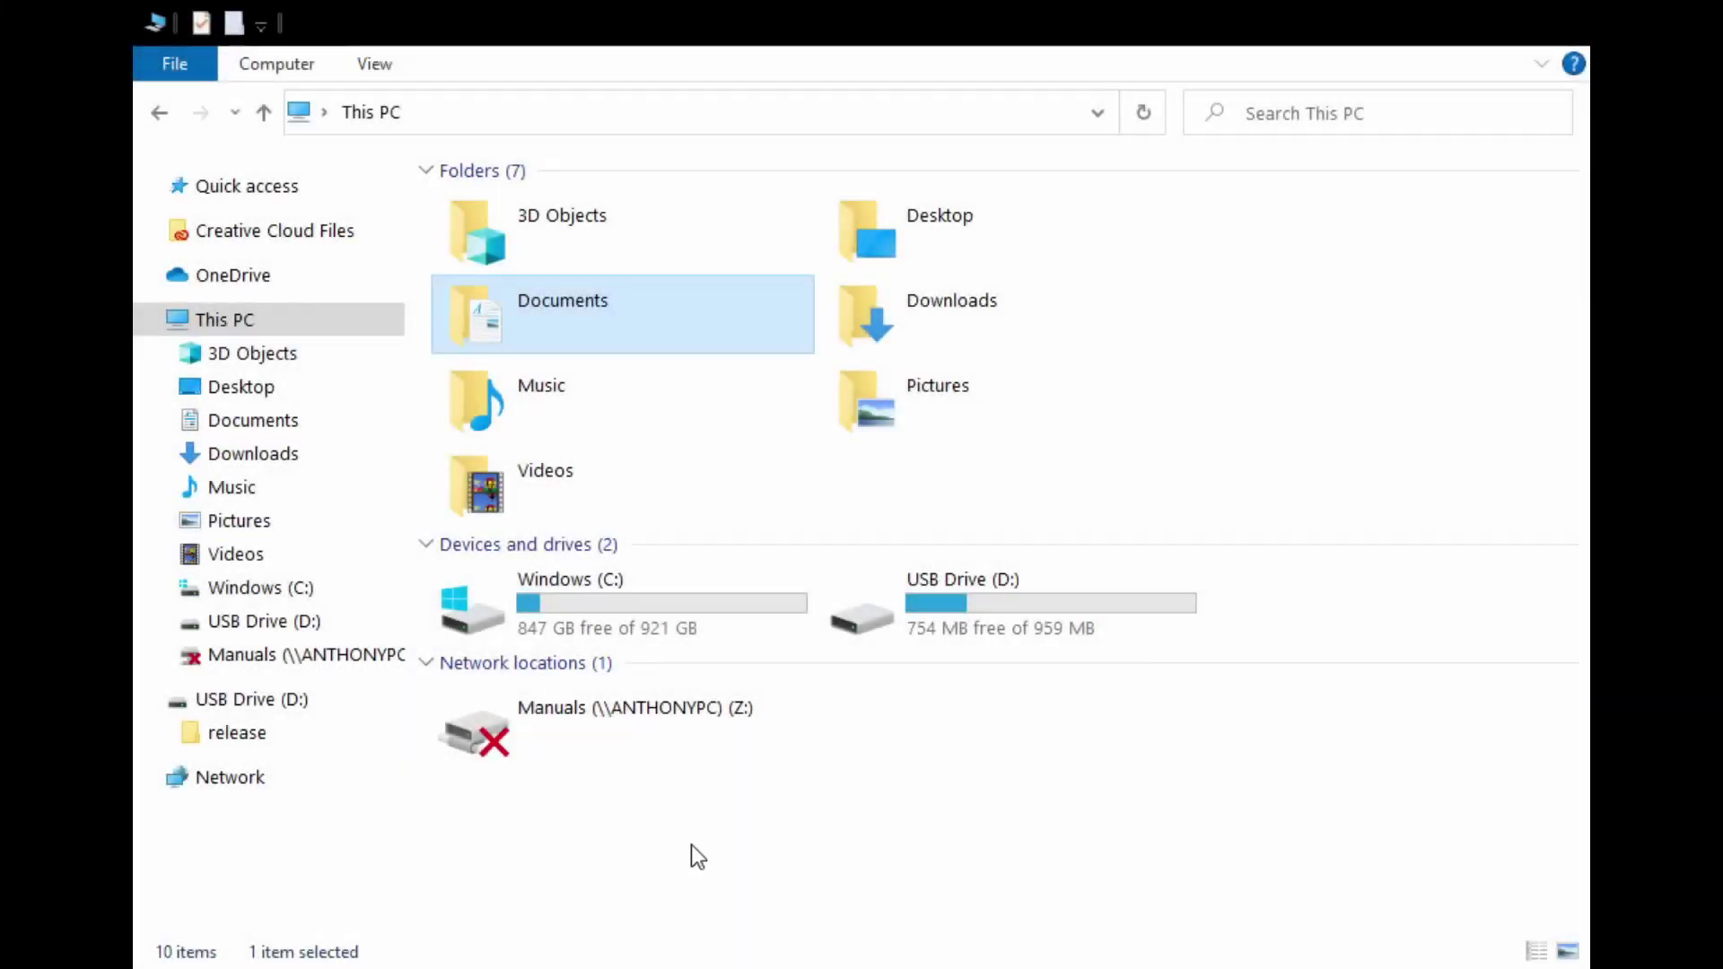
click(691, 844)
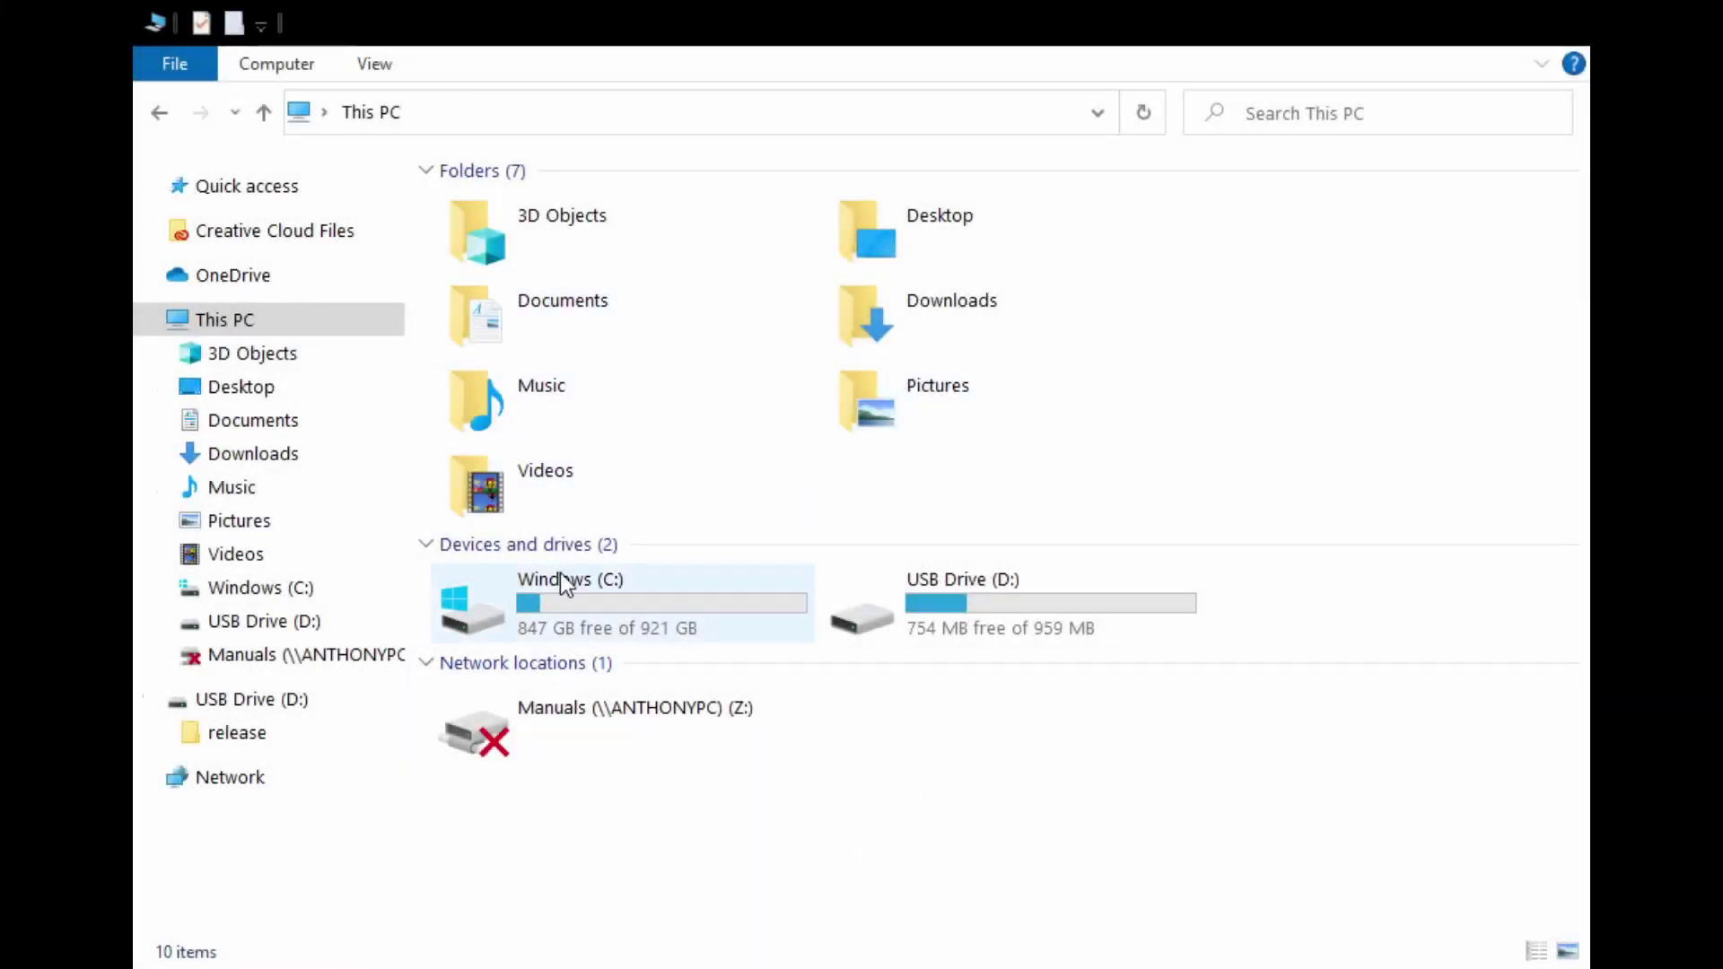
Open the release folder on USB Drive (D:) and select the Datalog application
click(248, 629)
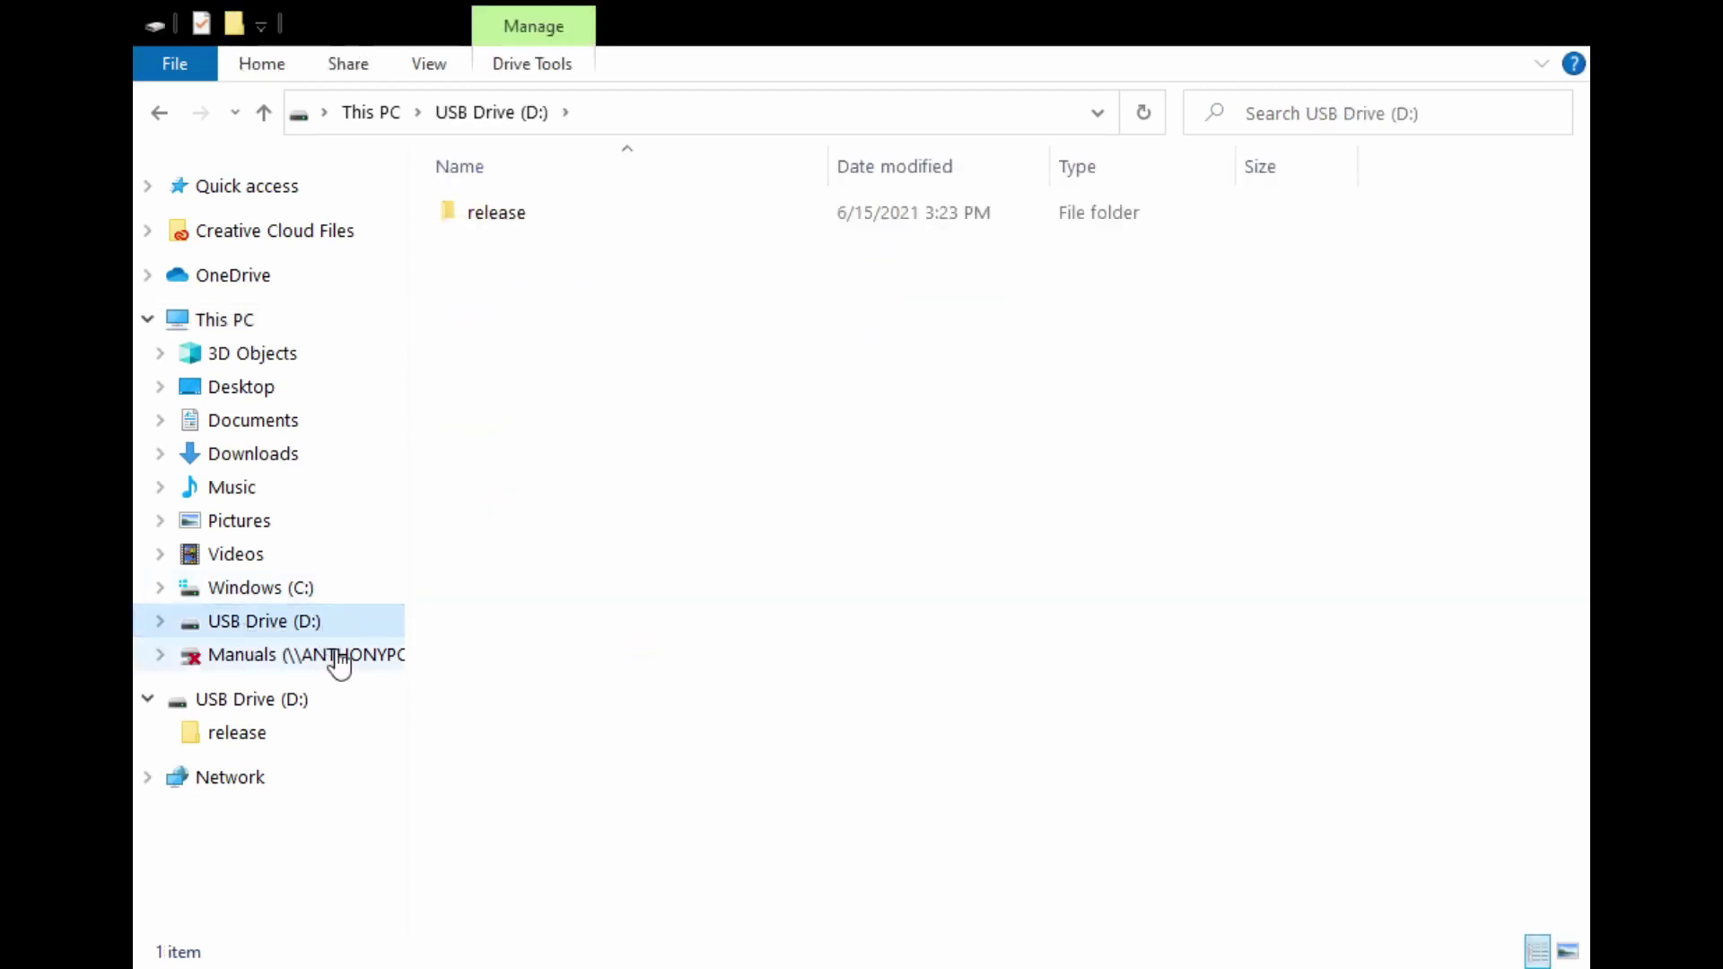
click(499, 218)
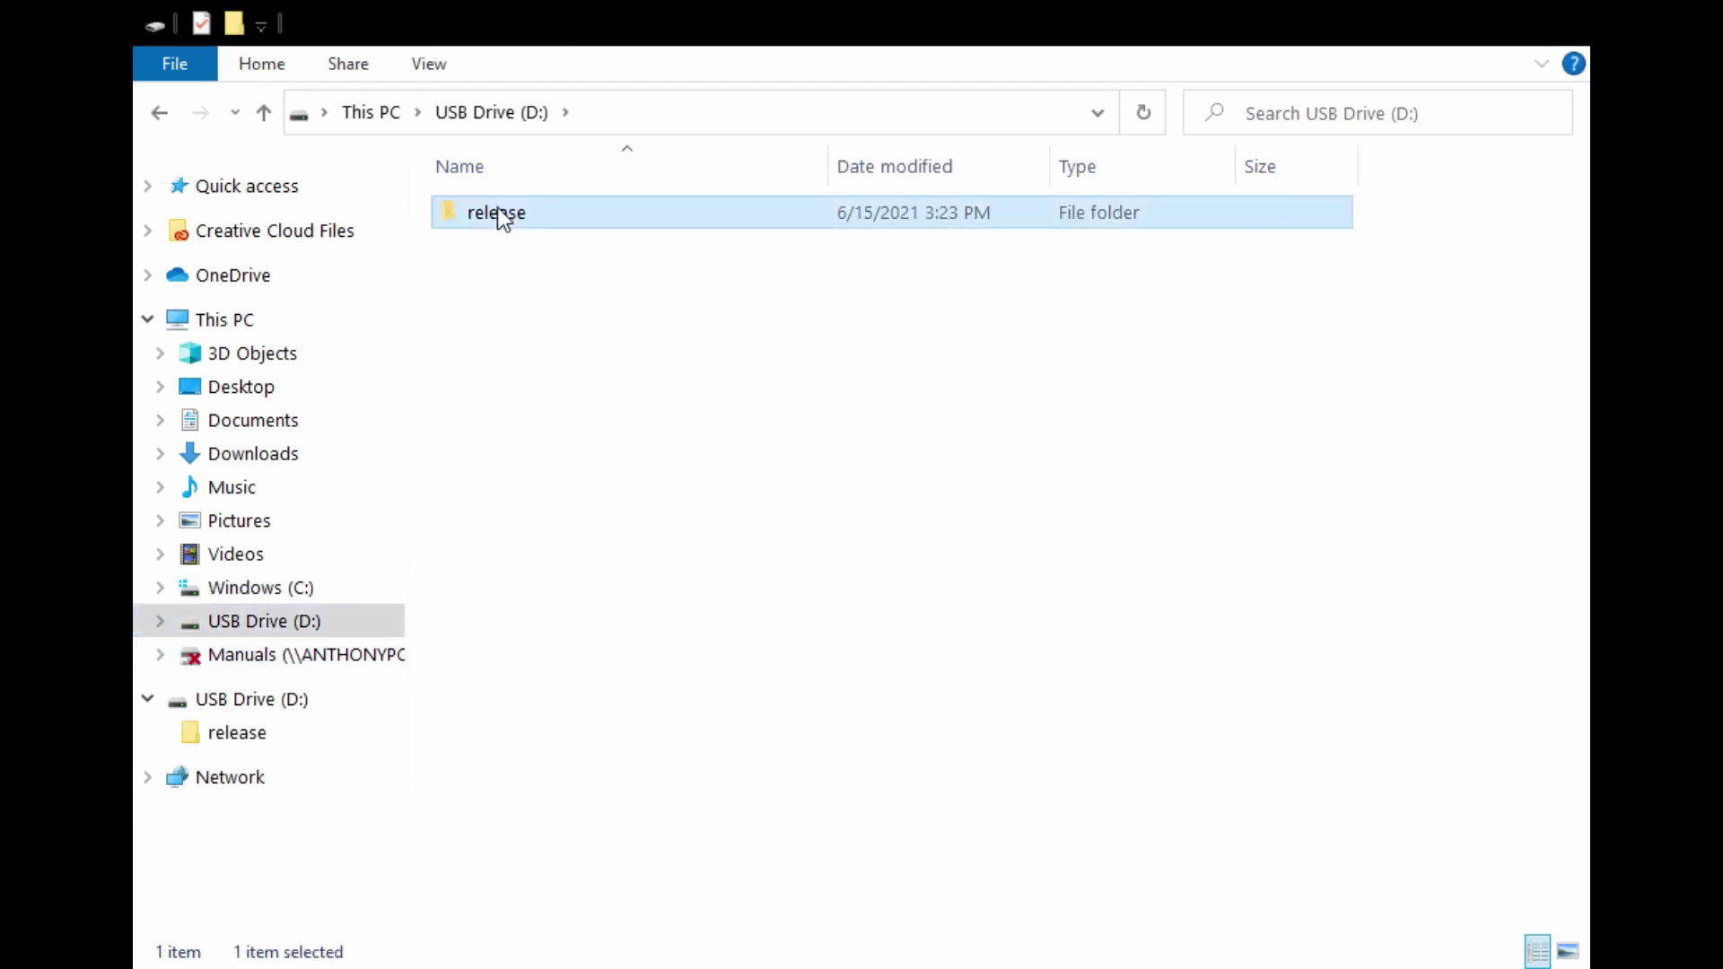
double_click(498, 214)
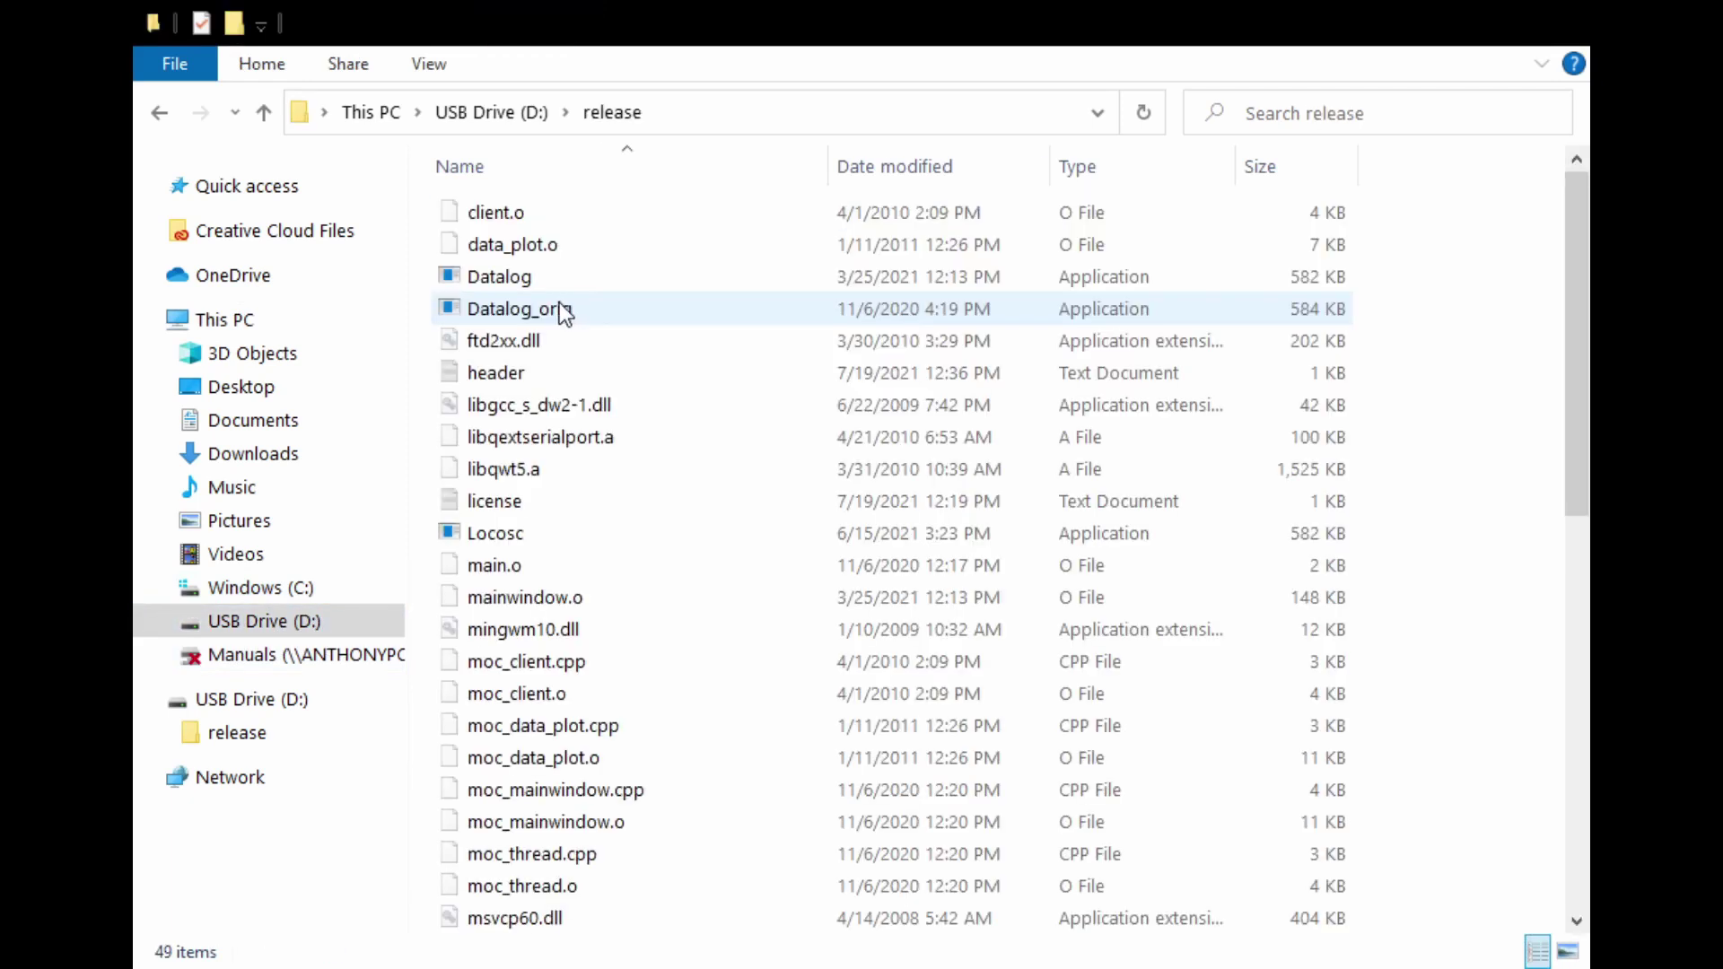
click(526, 276)
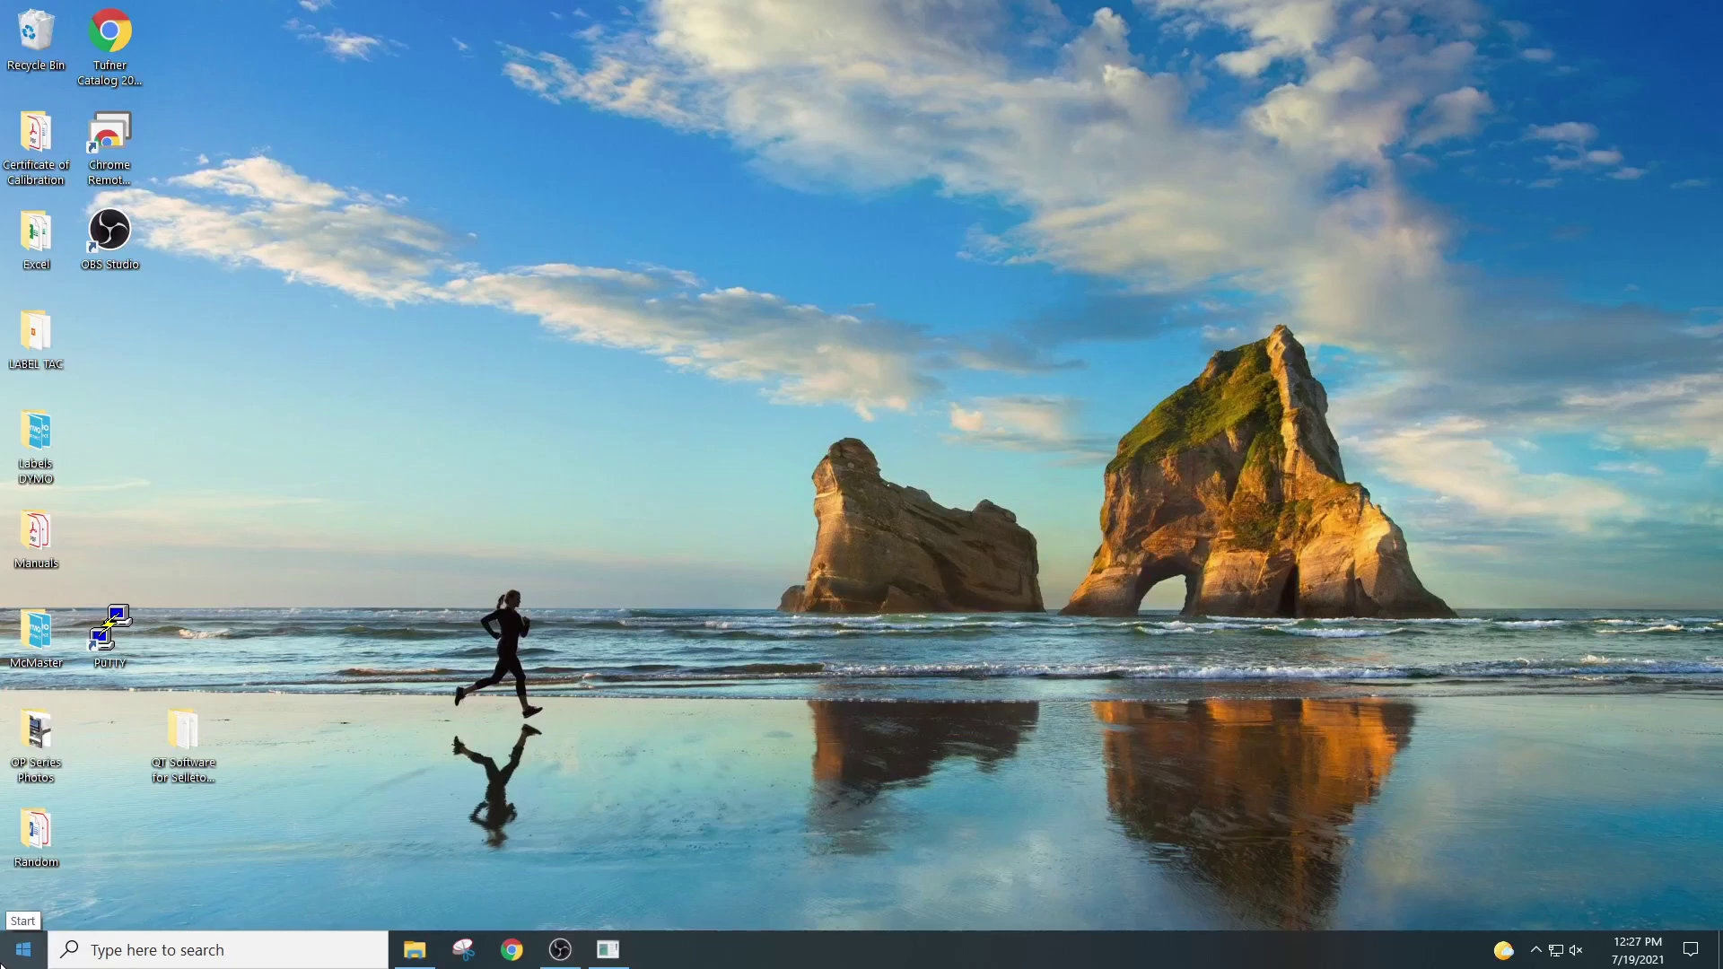
right_click(12, 959)
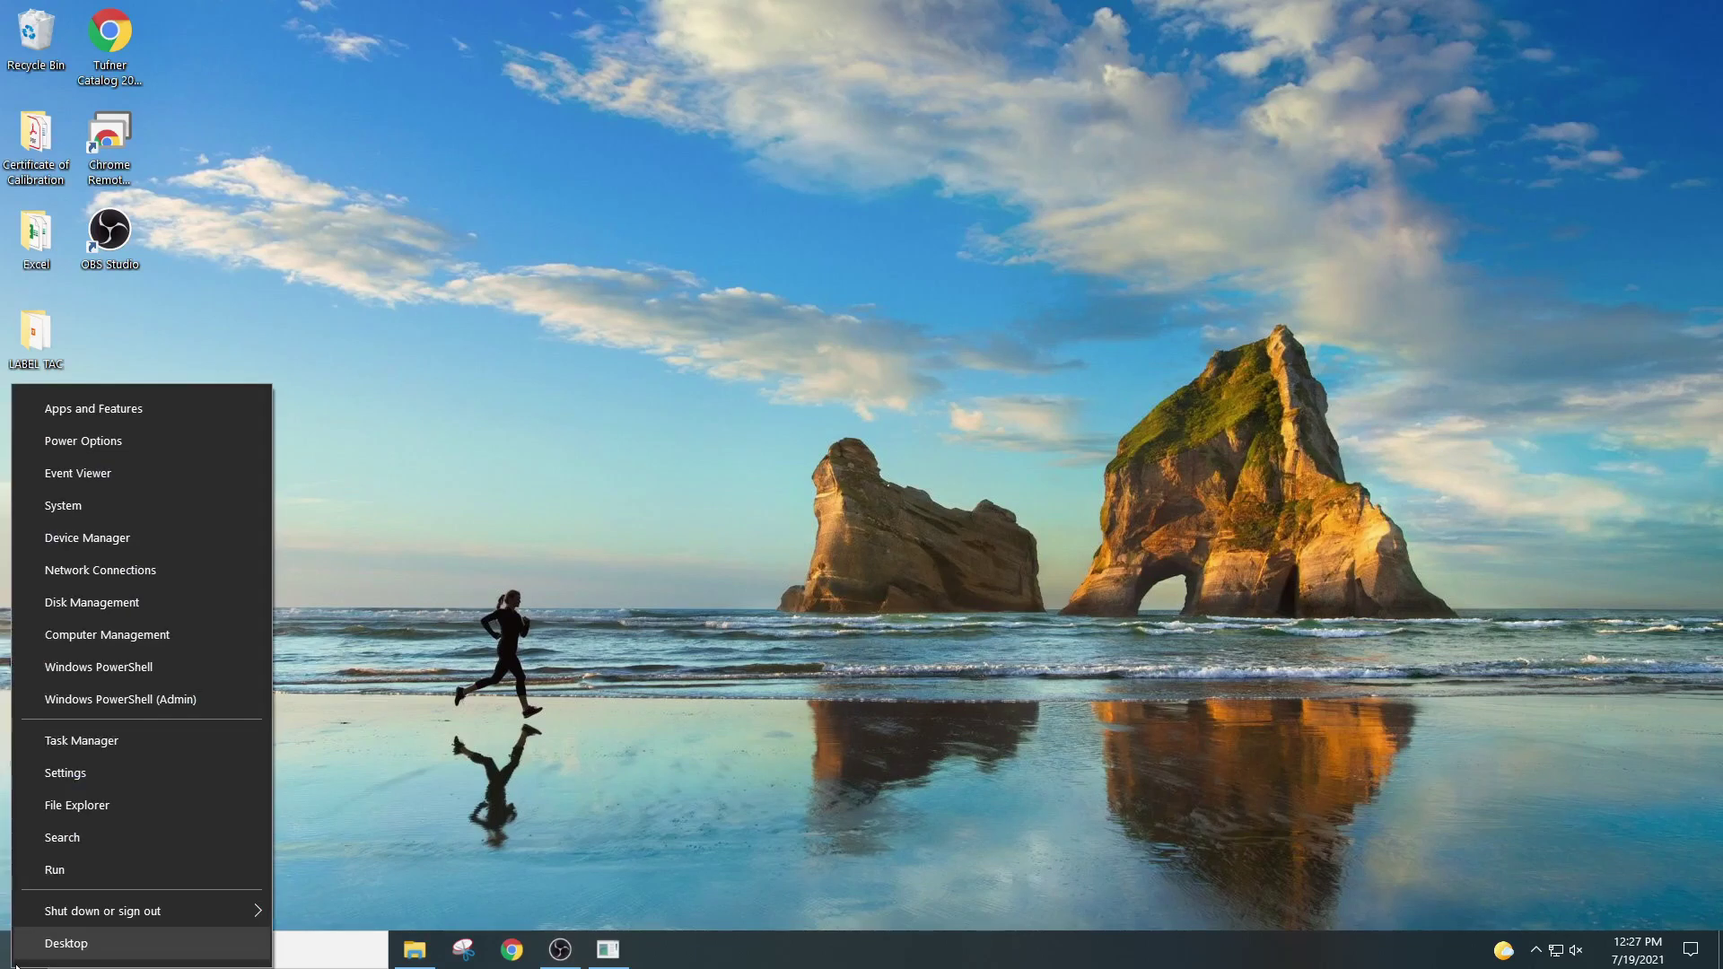
click(77, 542)
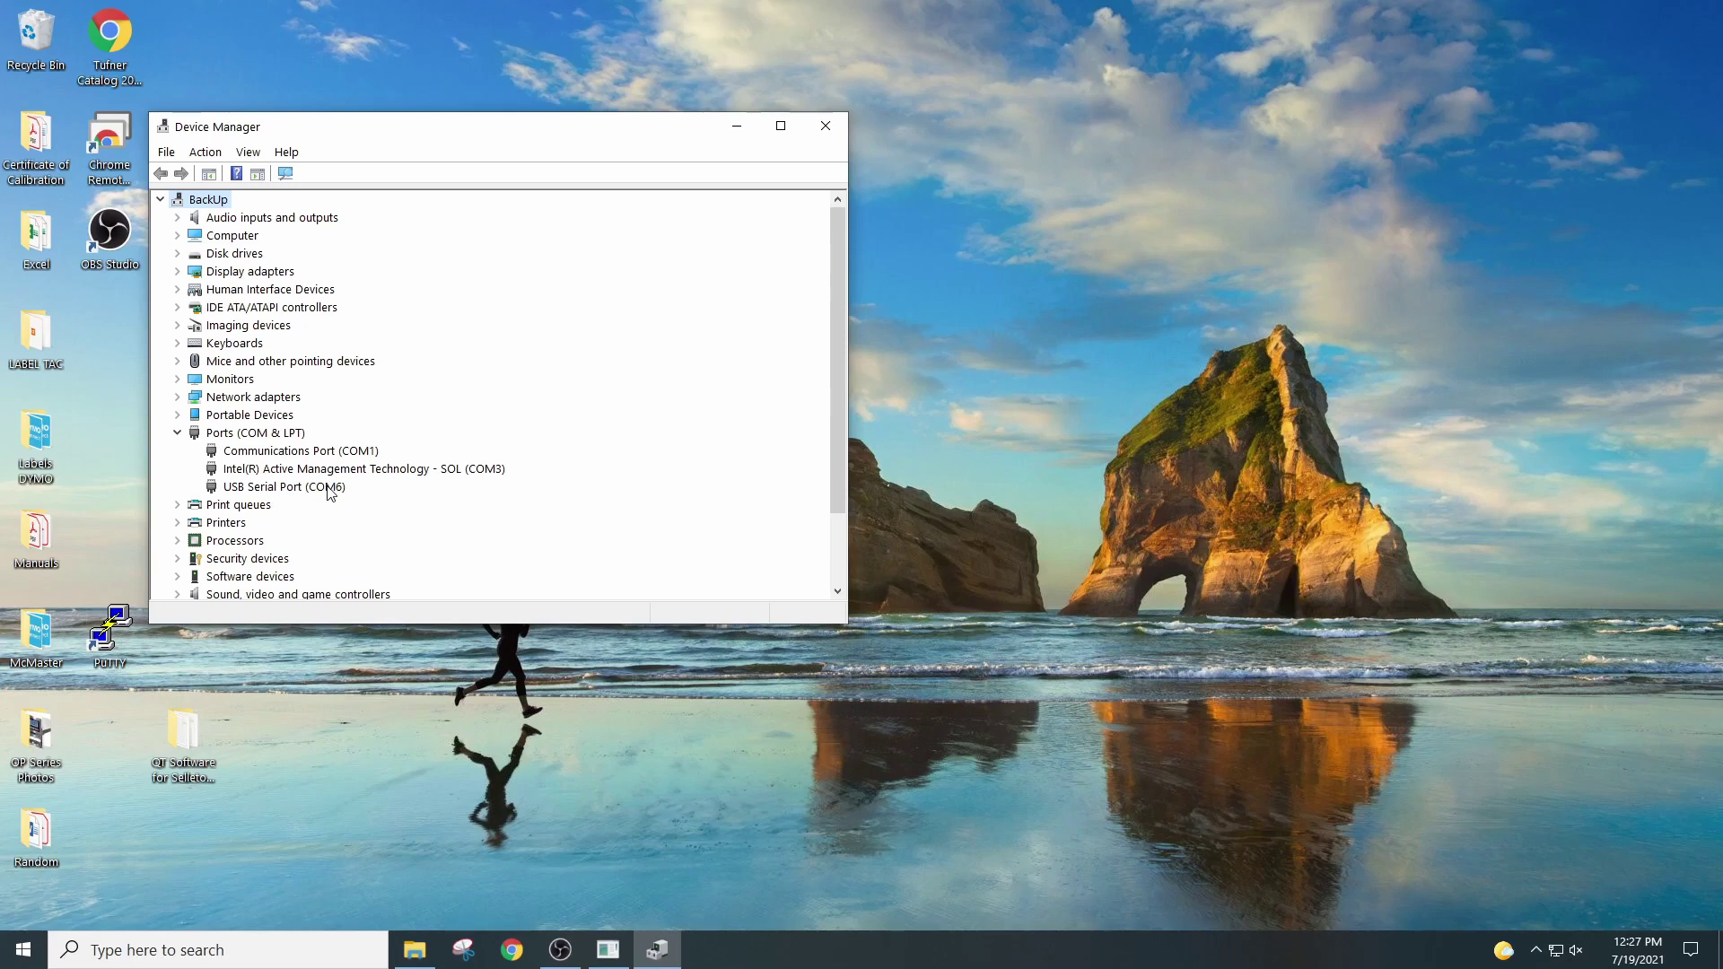
click(331, 489)
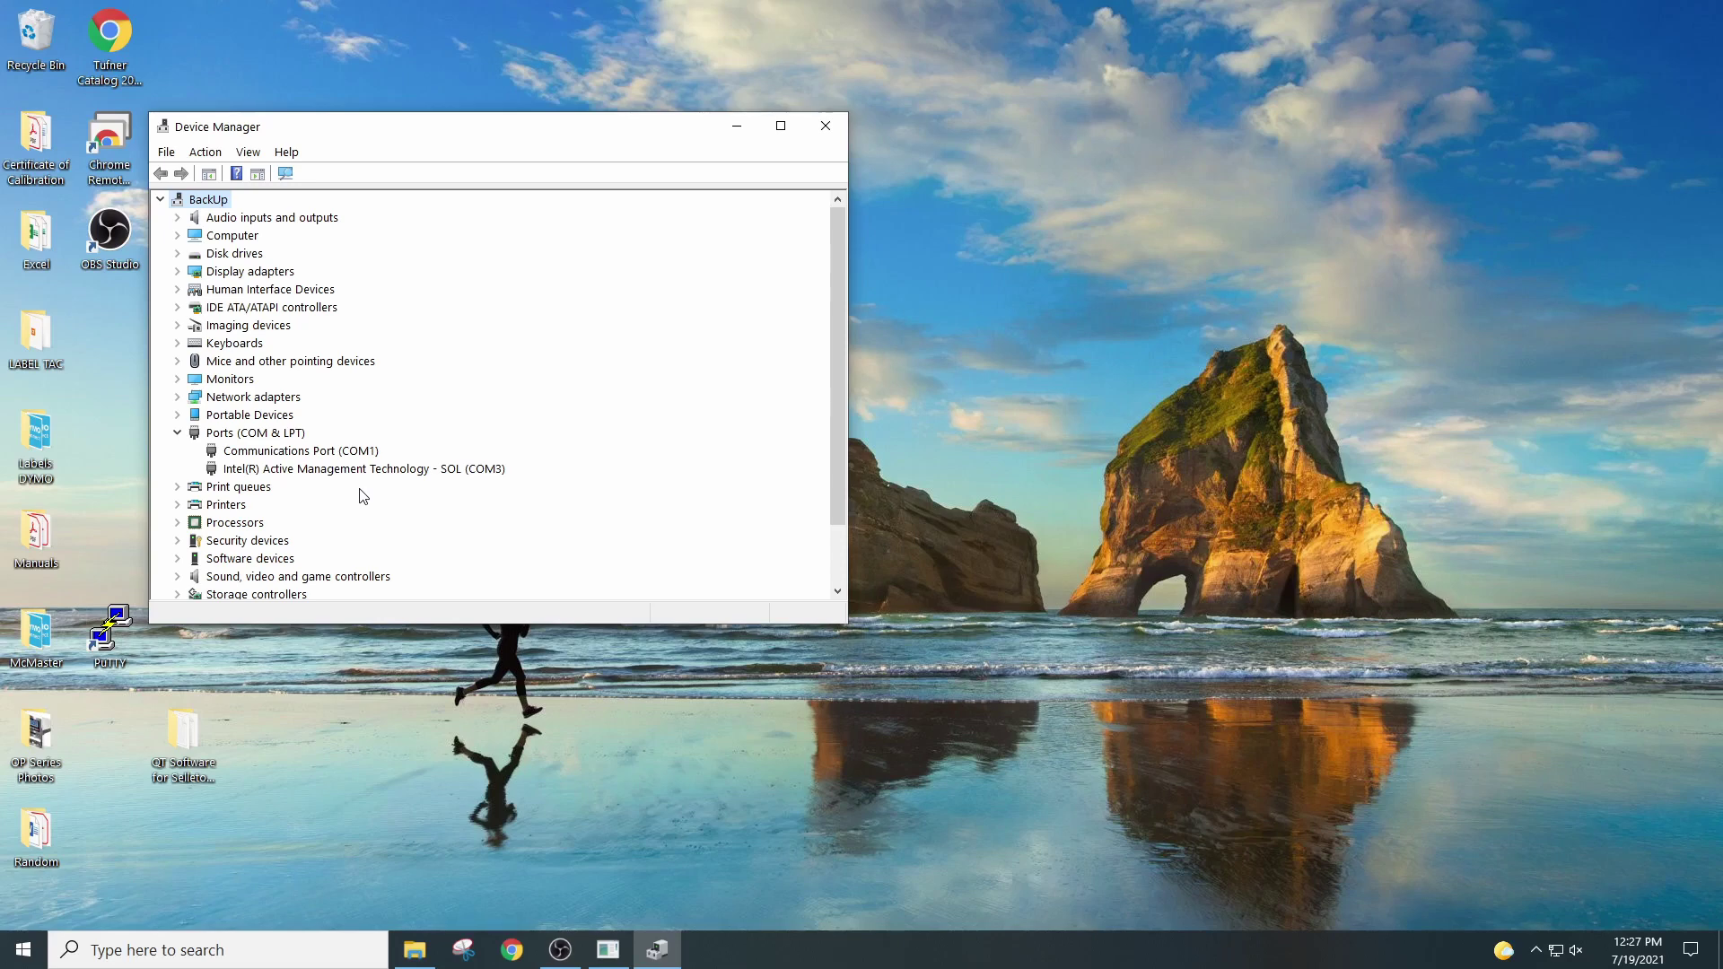
click(280, 488)
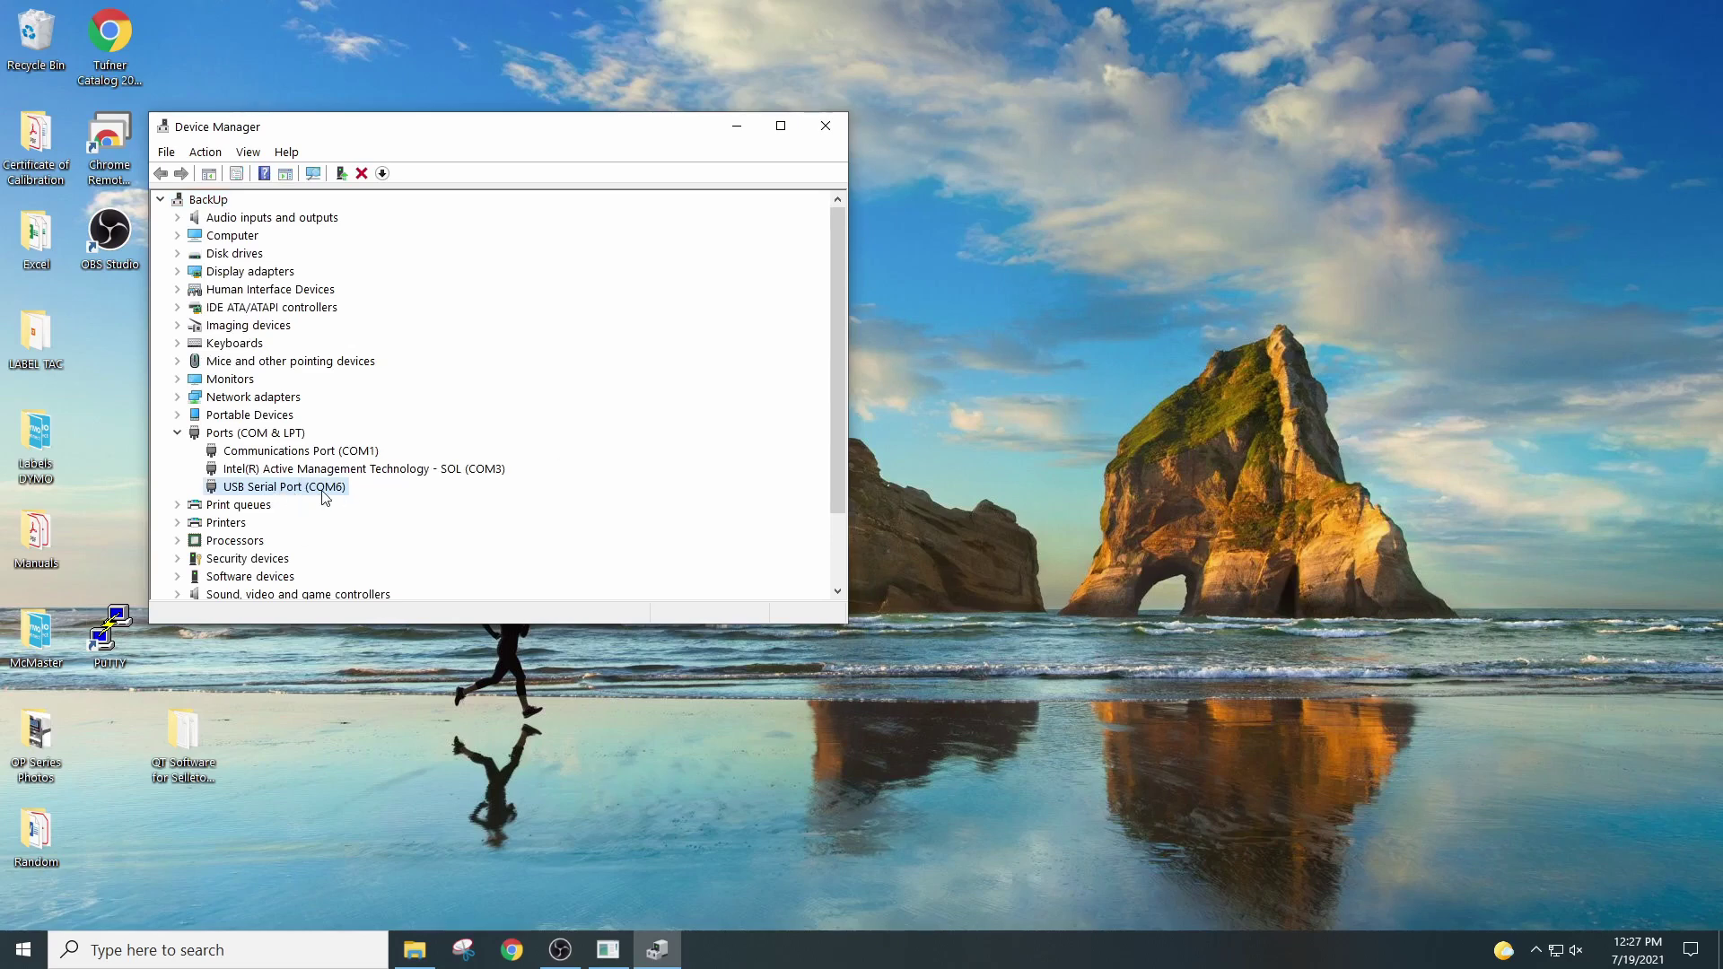
click(824, 126)
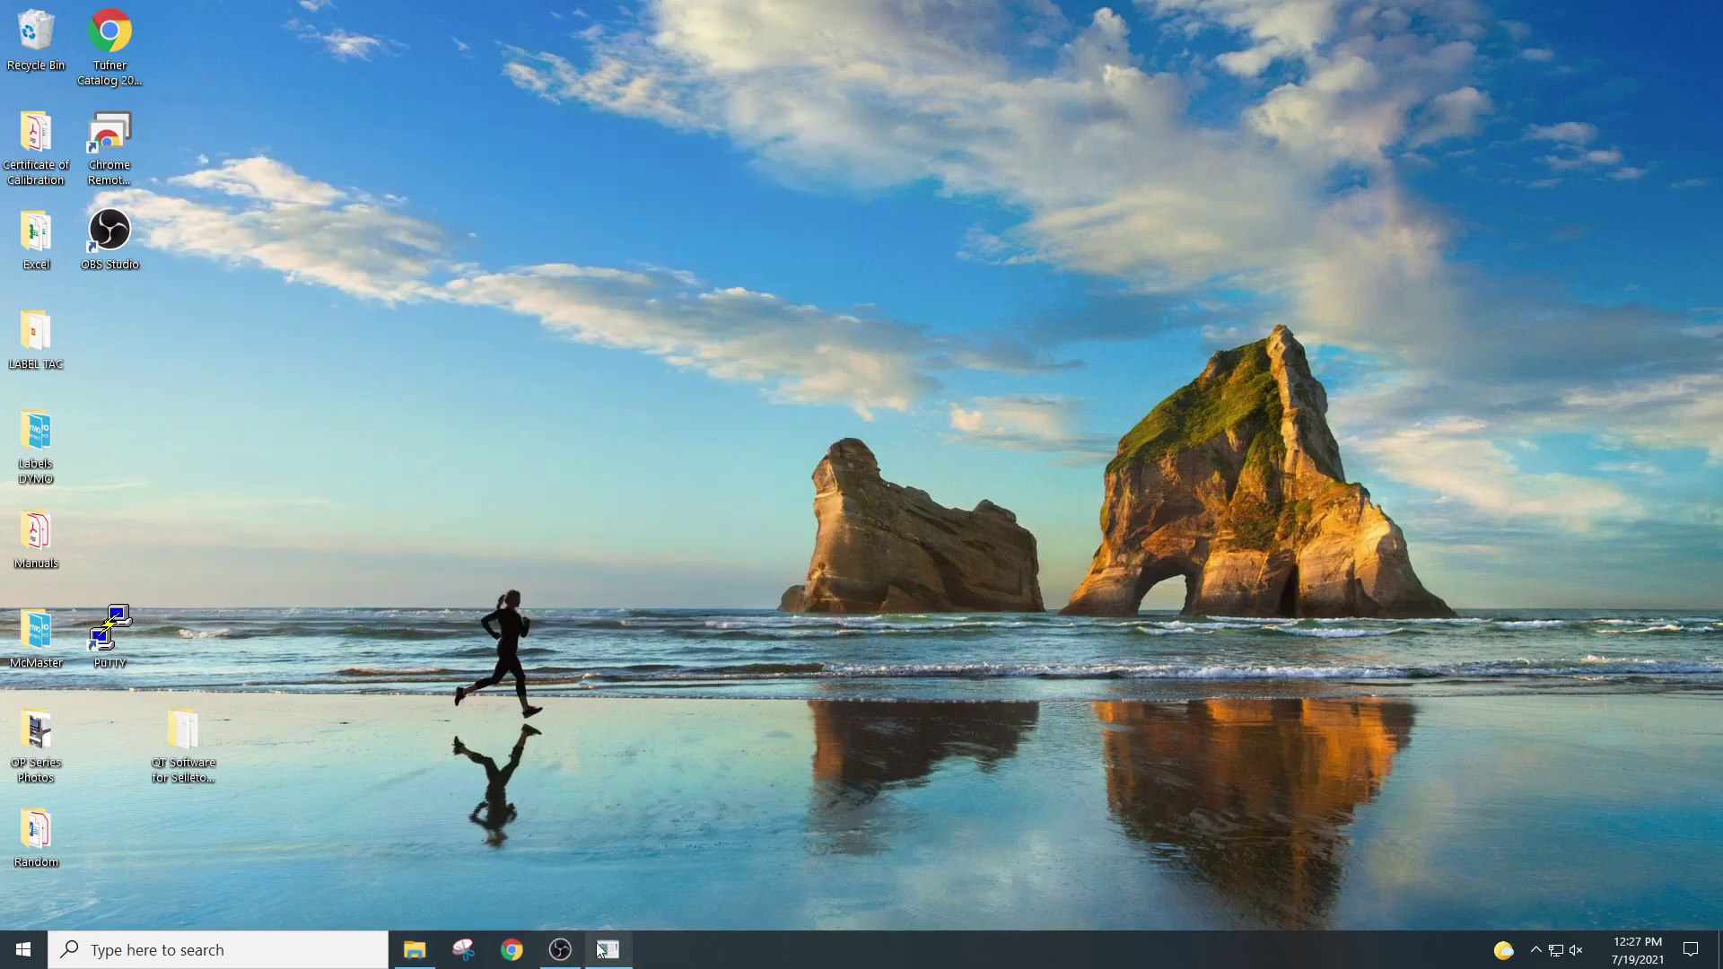
Restore the Data Log L3 window from the taskbar, showing 0.000 lbs and Not Connected
mouse_move(599, 949)
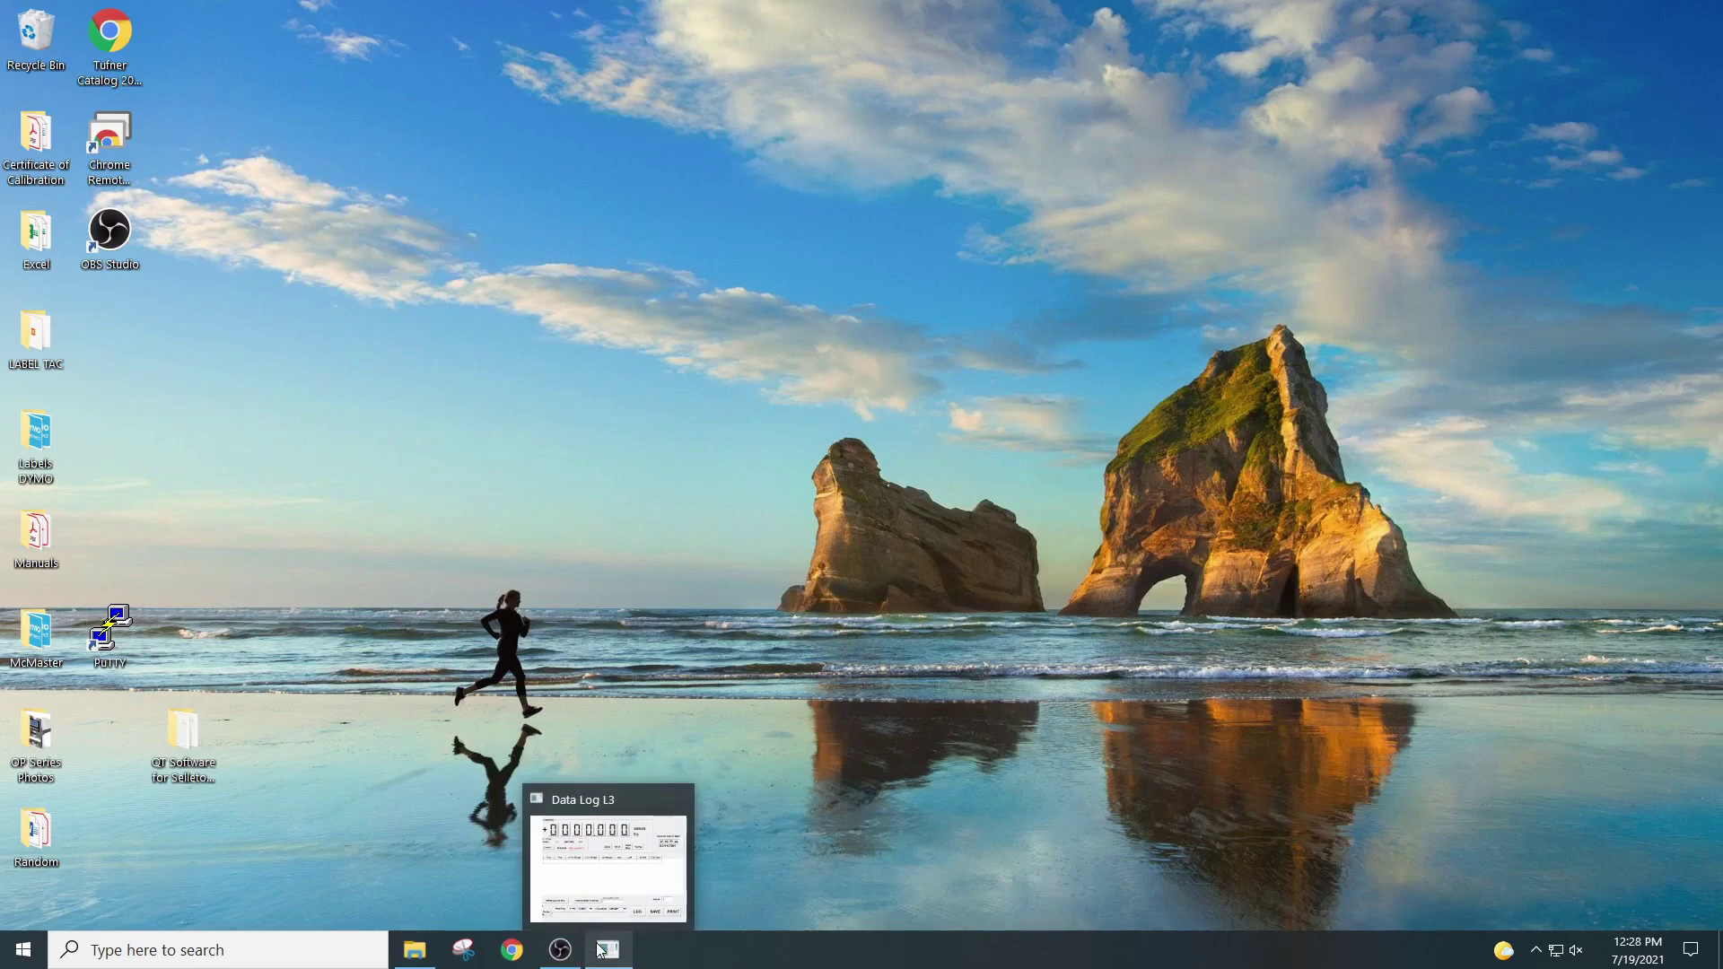
click(601, 950)
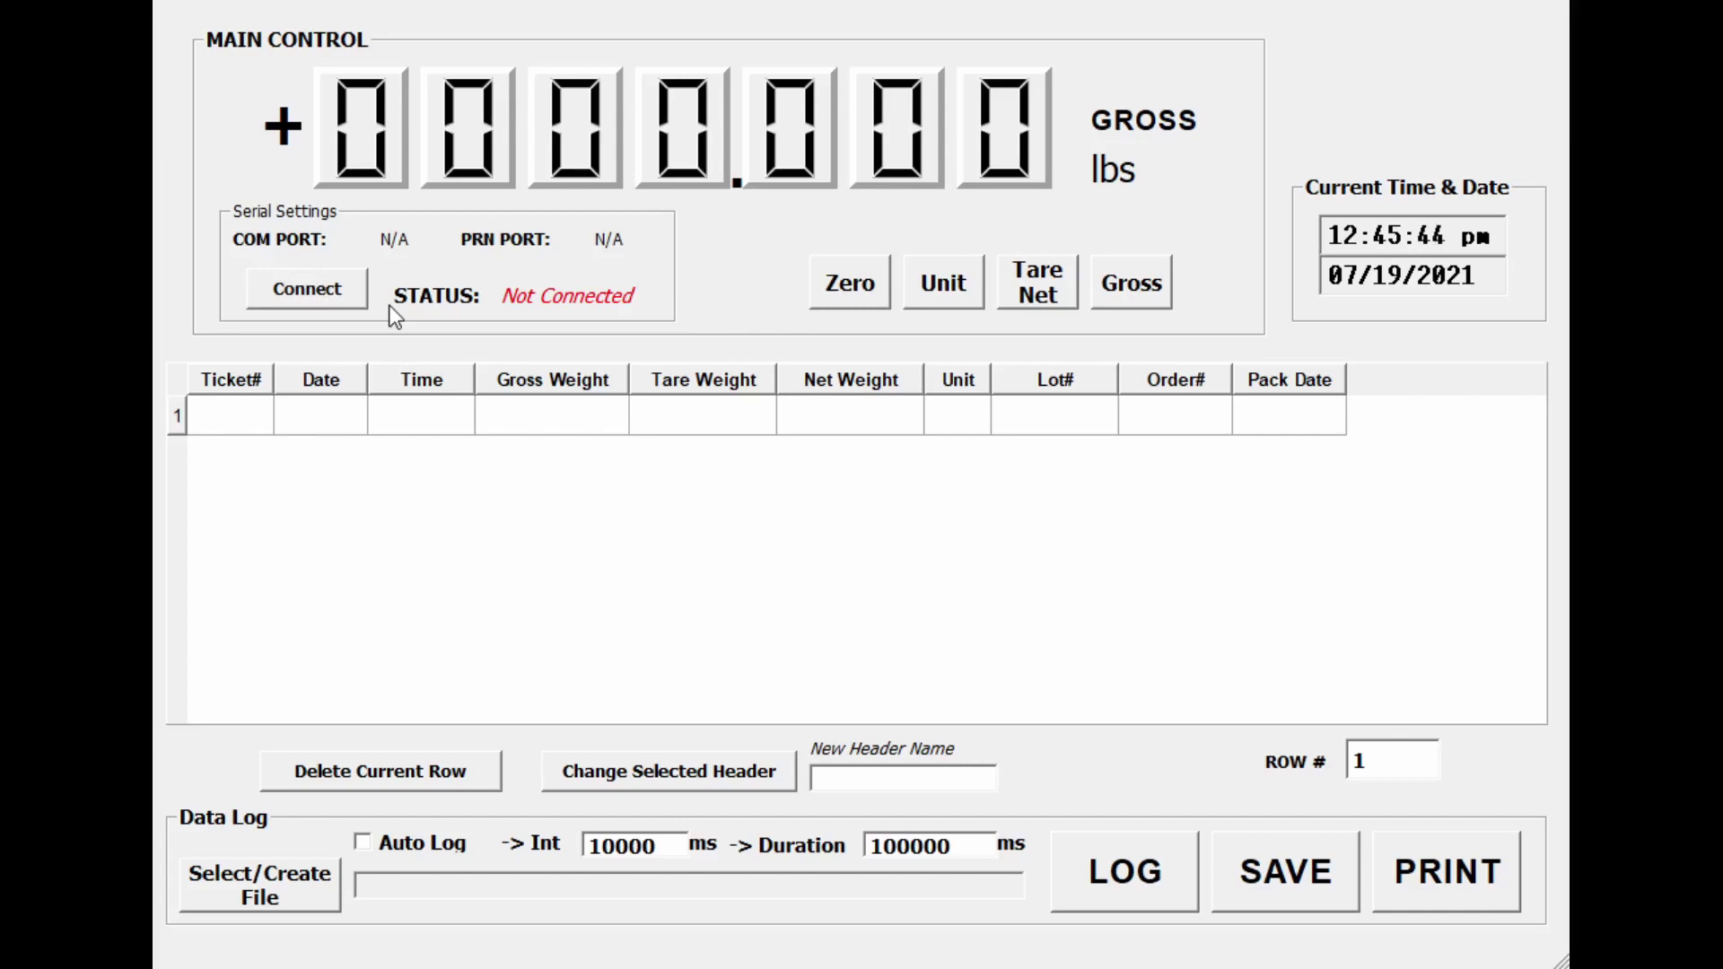
Connect Data Log L3 to the scale on COM6 to get a live 6046 lbs reading
click(287, 293)
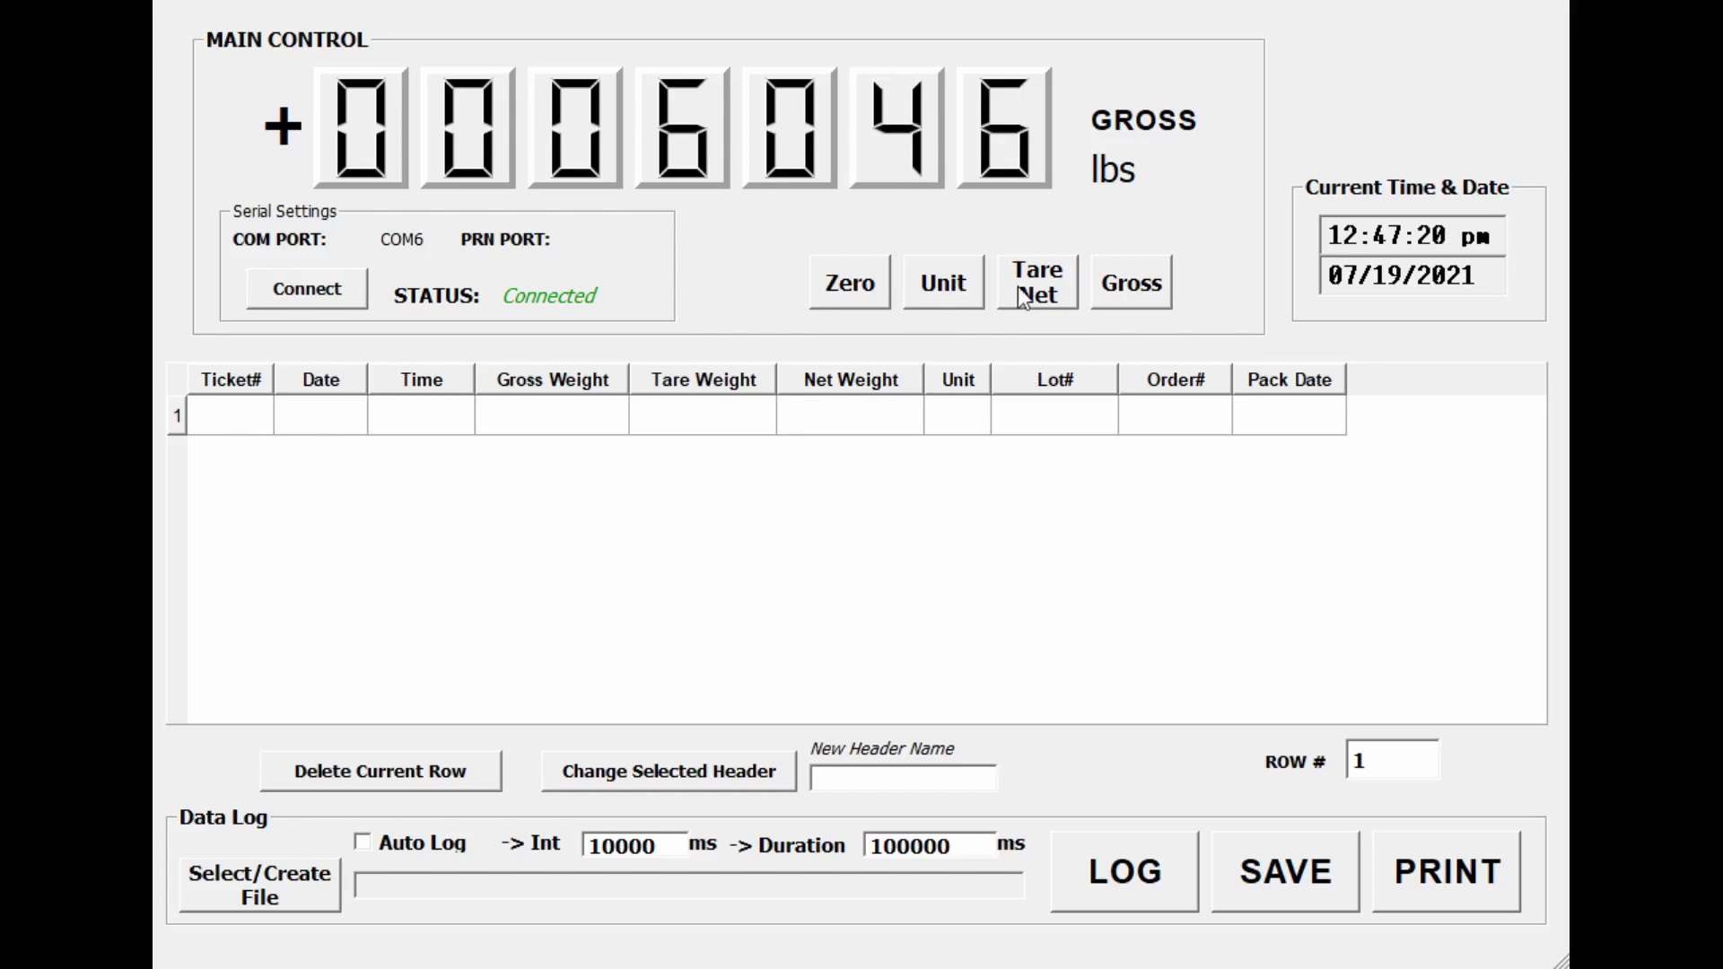
Cycle the weight unit from lbs through oz to kg
click(933, 284)
click(933, 283)
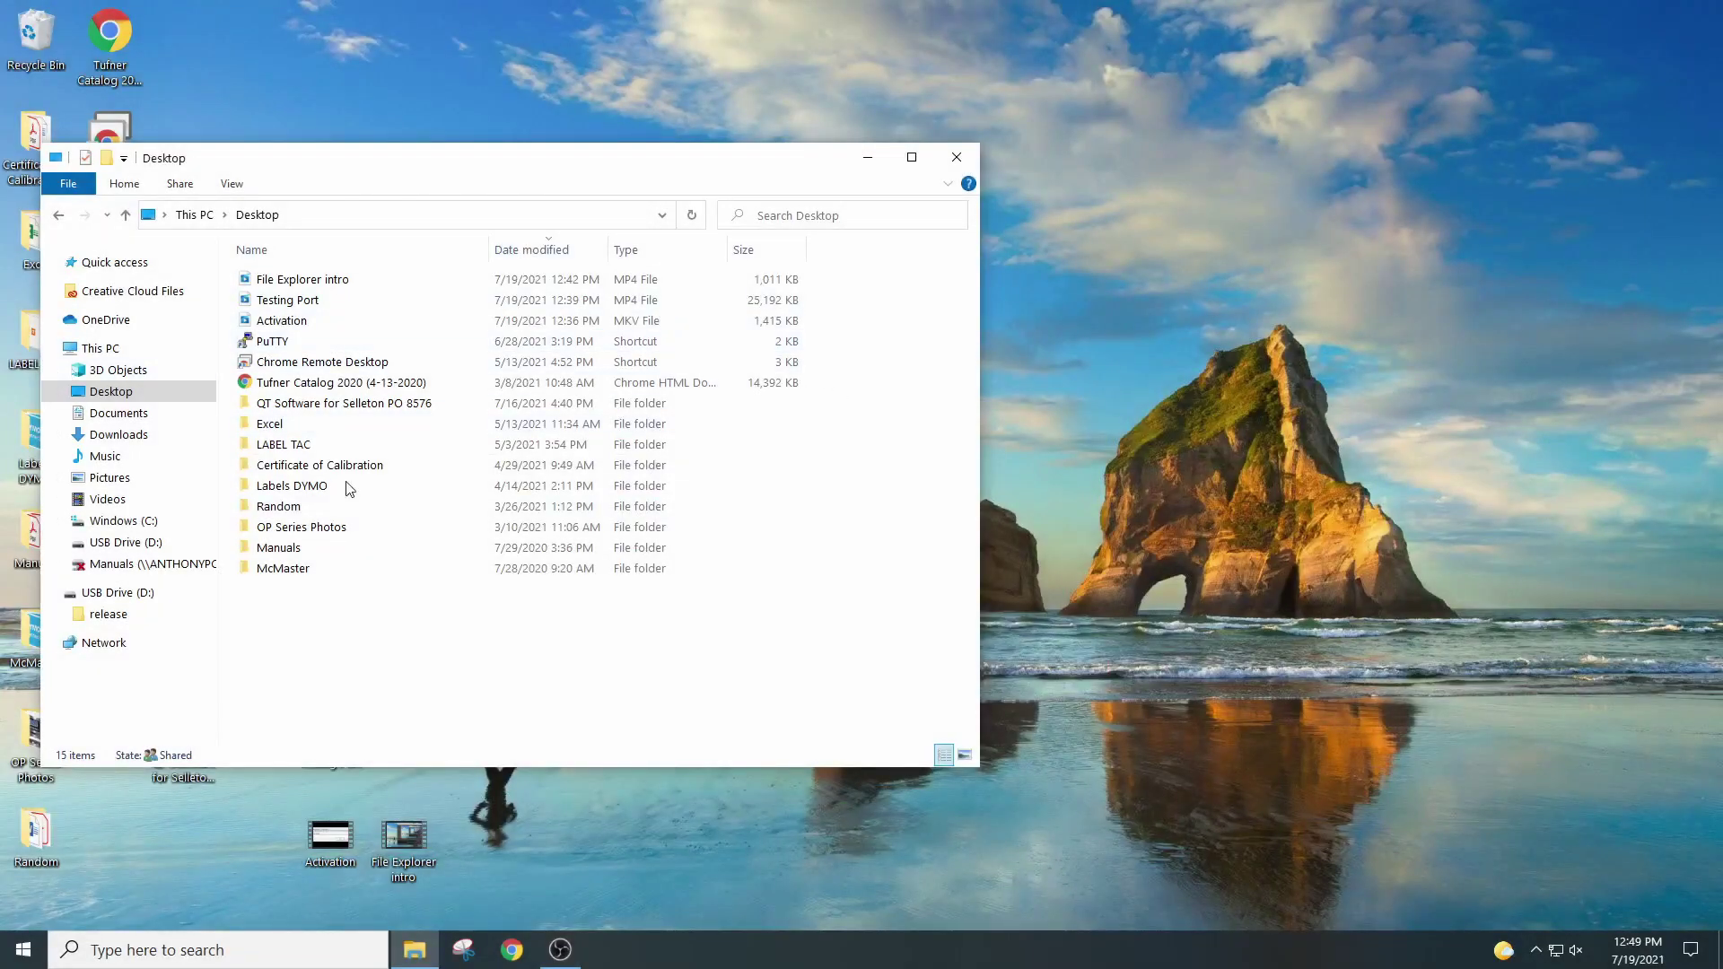
Minimize Explorer and create a new text document named 'test' on the desktop
click(867, 157)
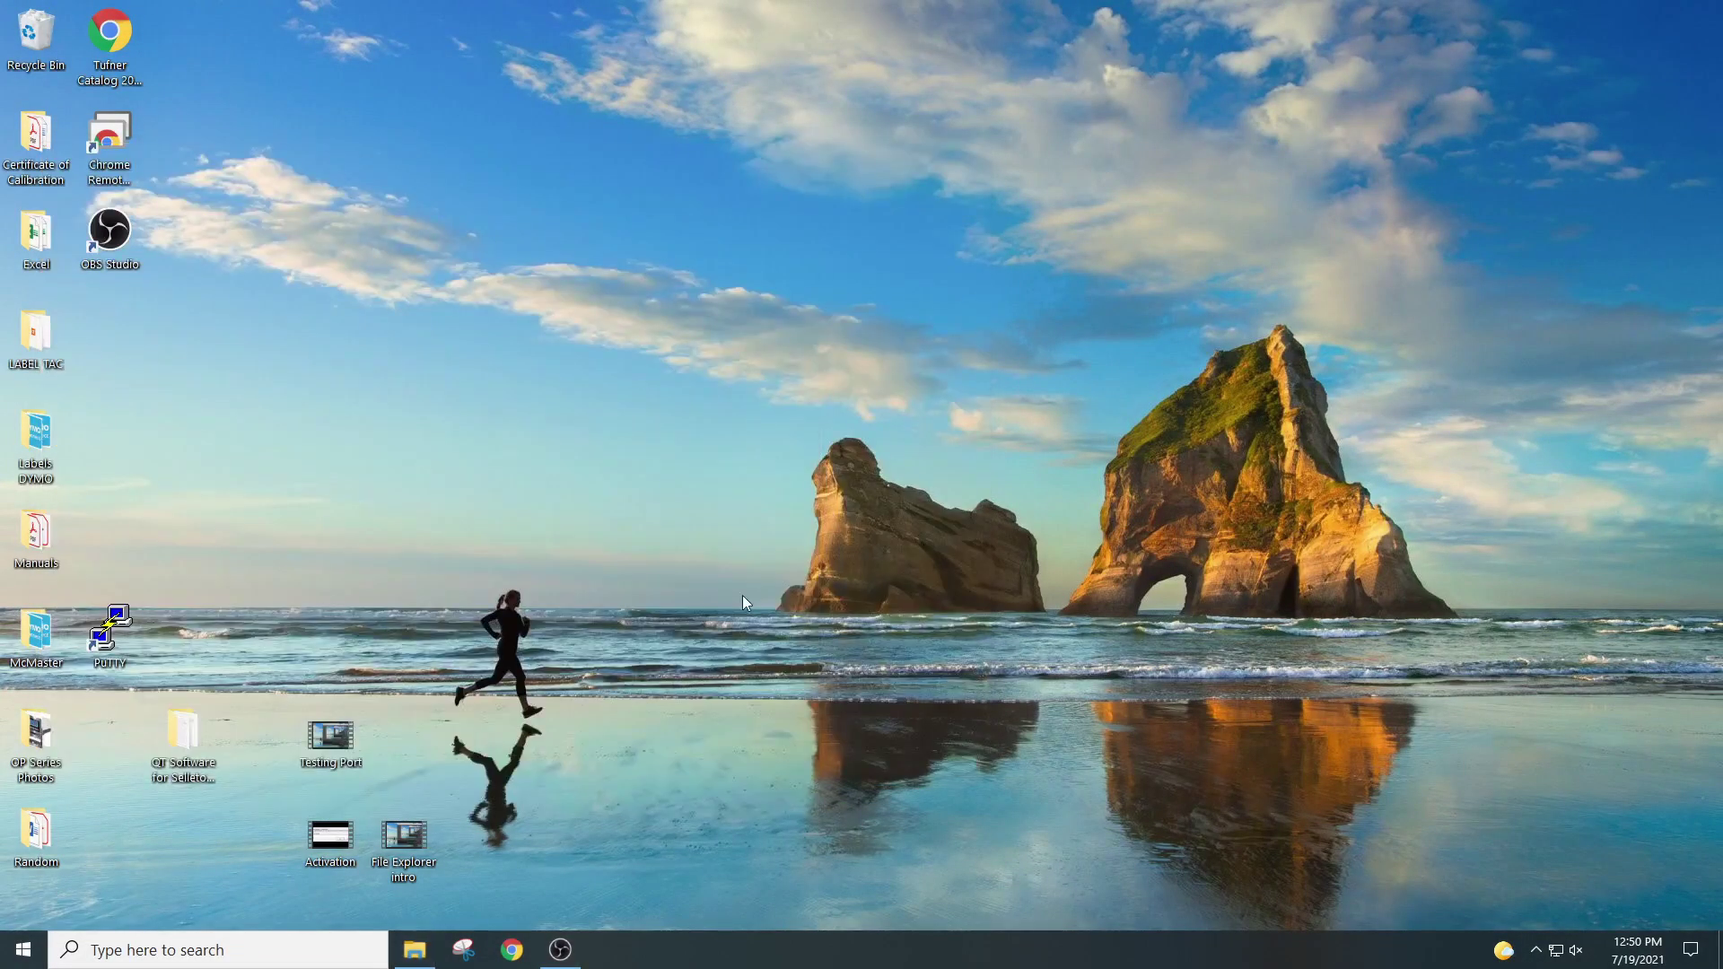
right_click(262, 377)
mouse_move(192, 585)
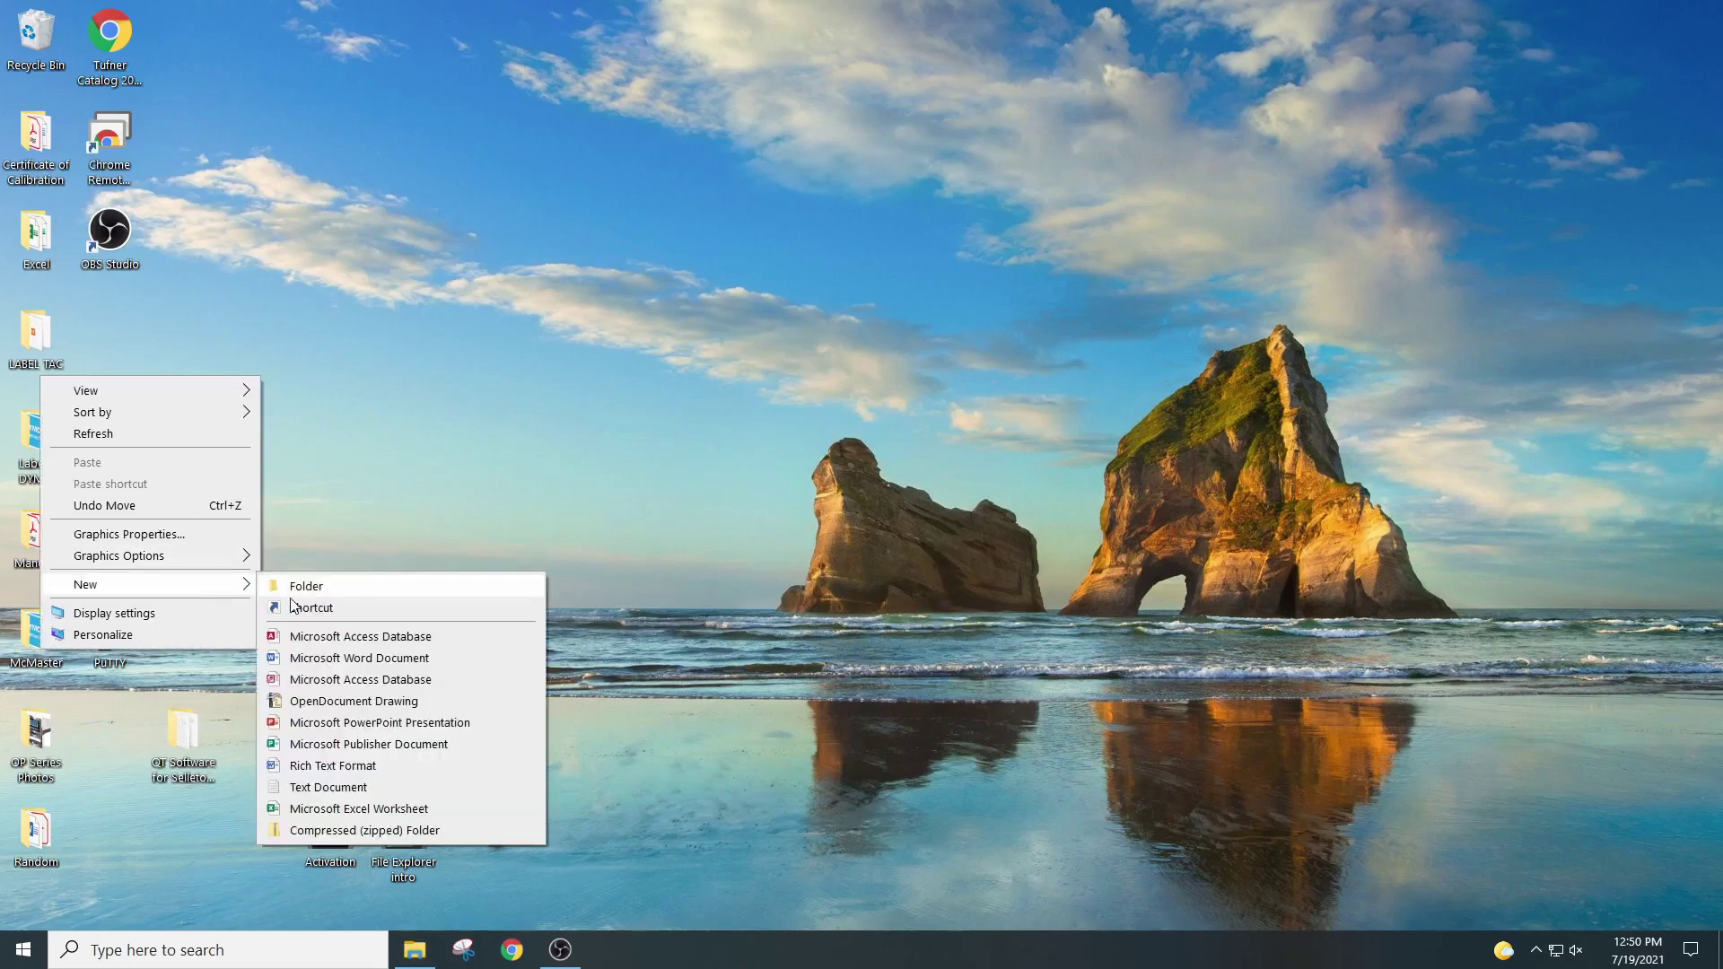
click(323, 787)
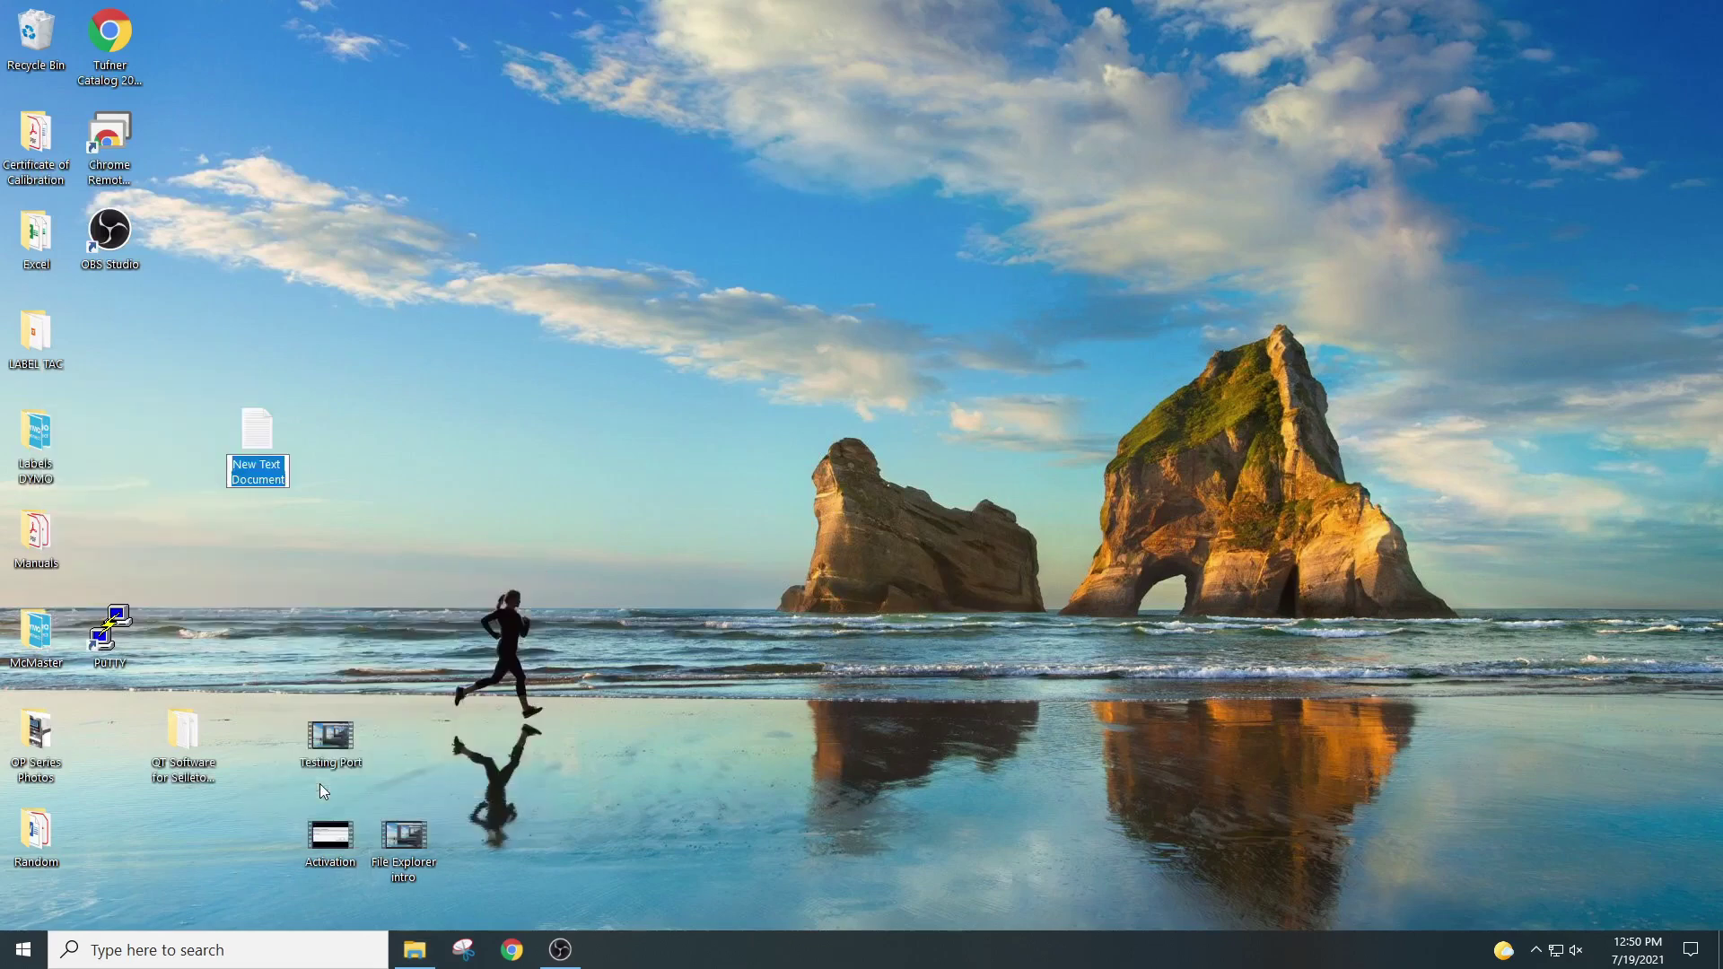
text(test)
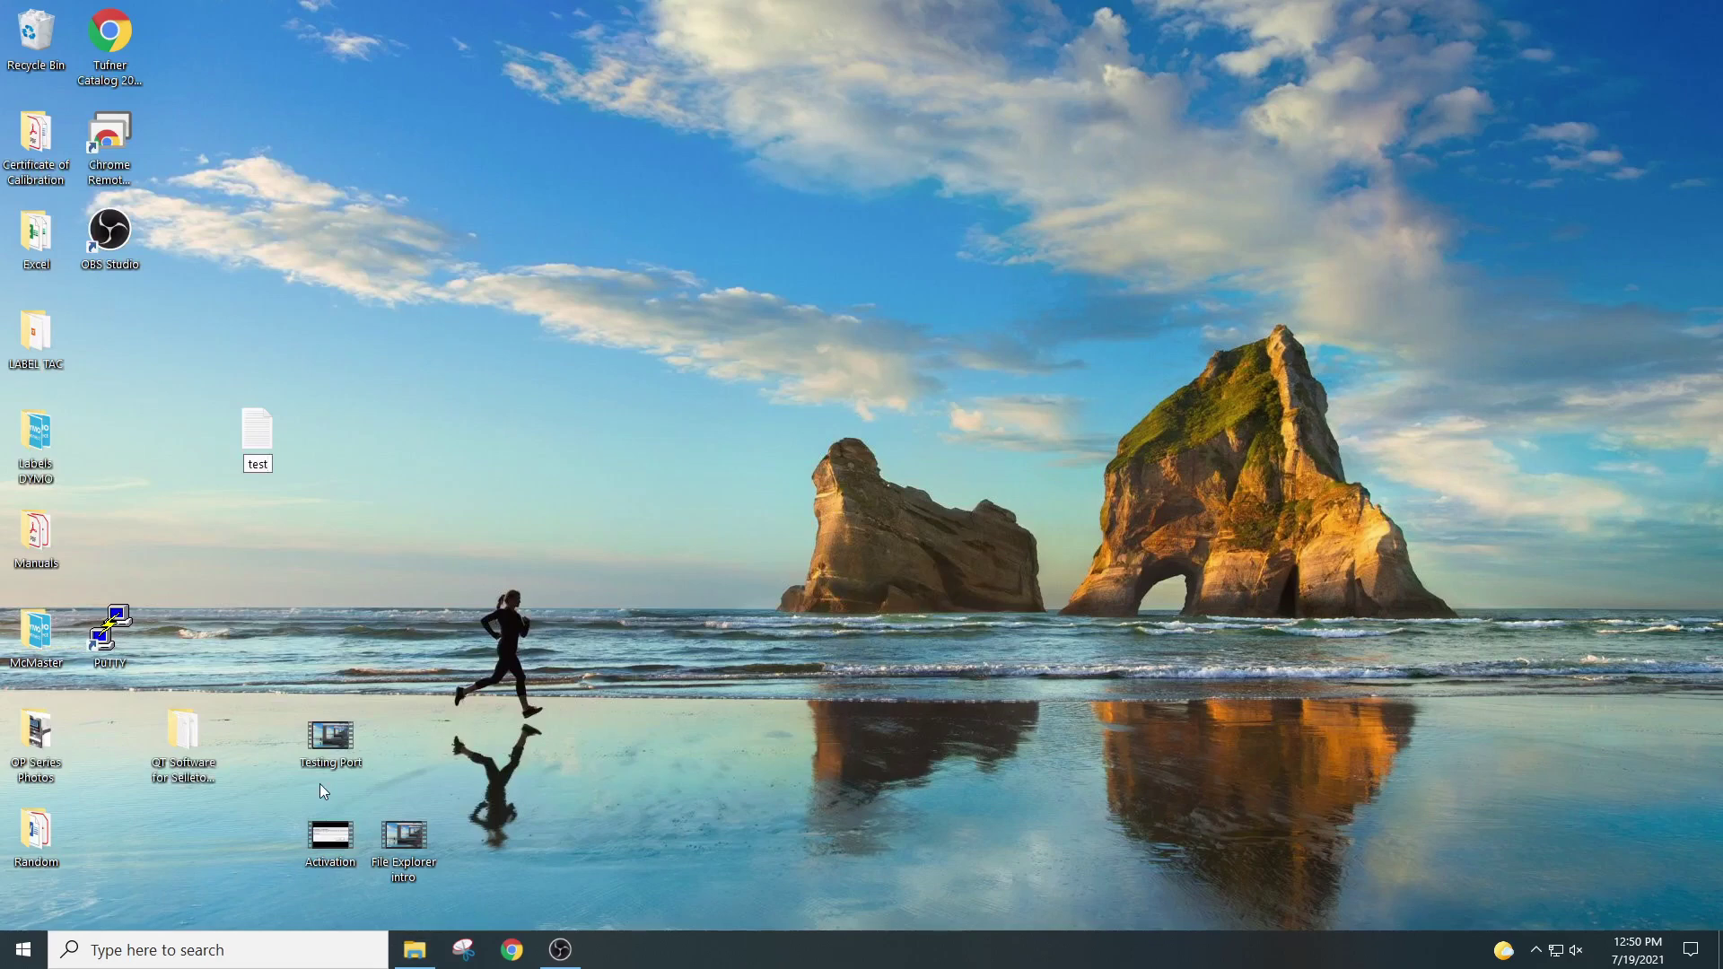
key(Return)
key(Return)
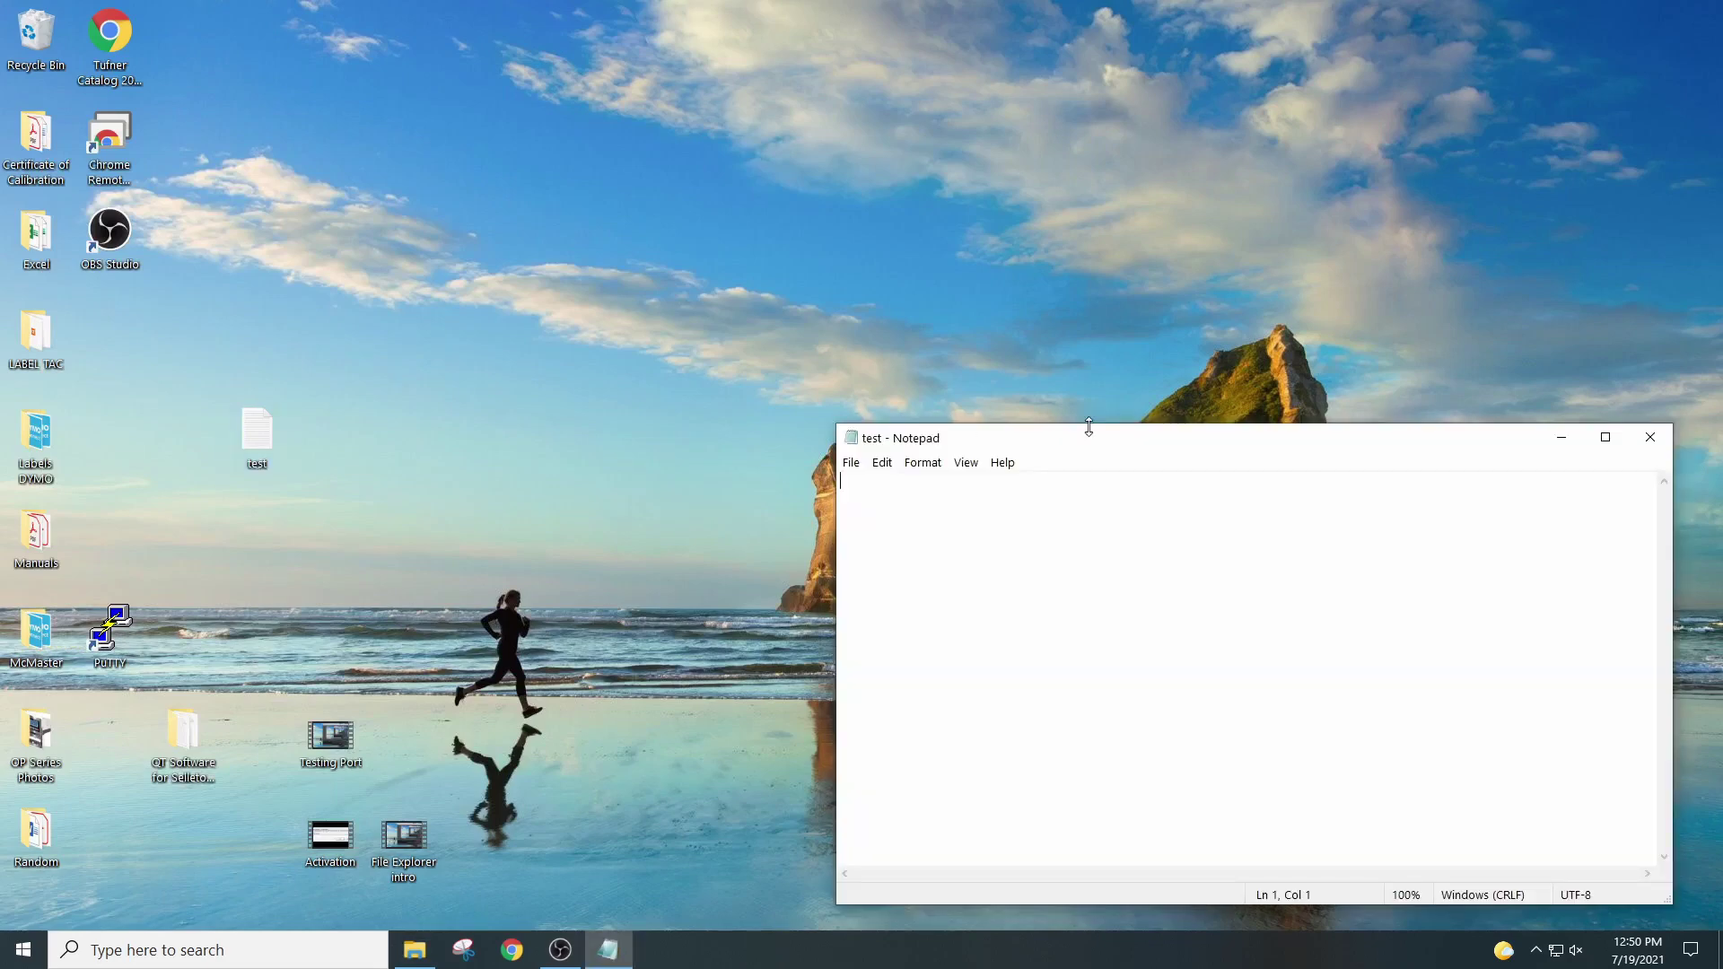
Move the empty test Notepad window aside and close it
drag(1093, 436, 380, 242)
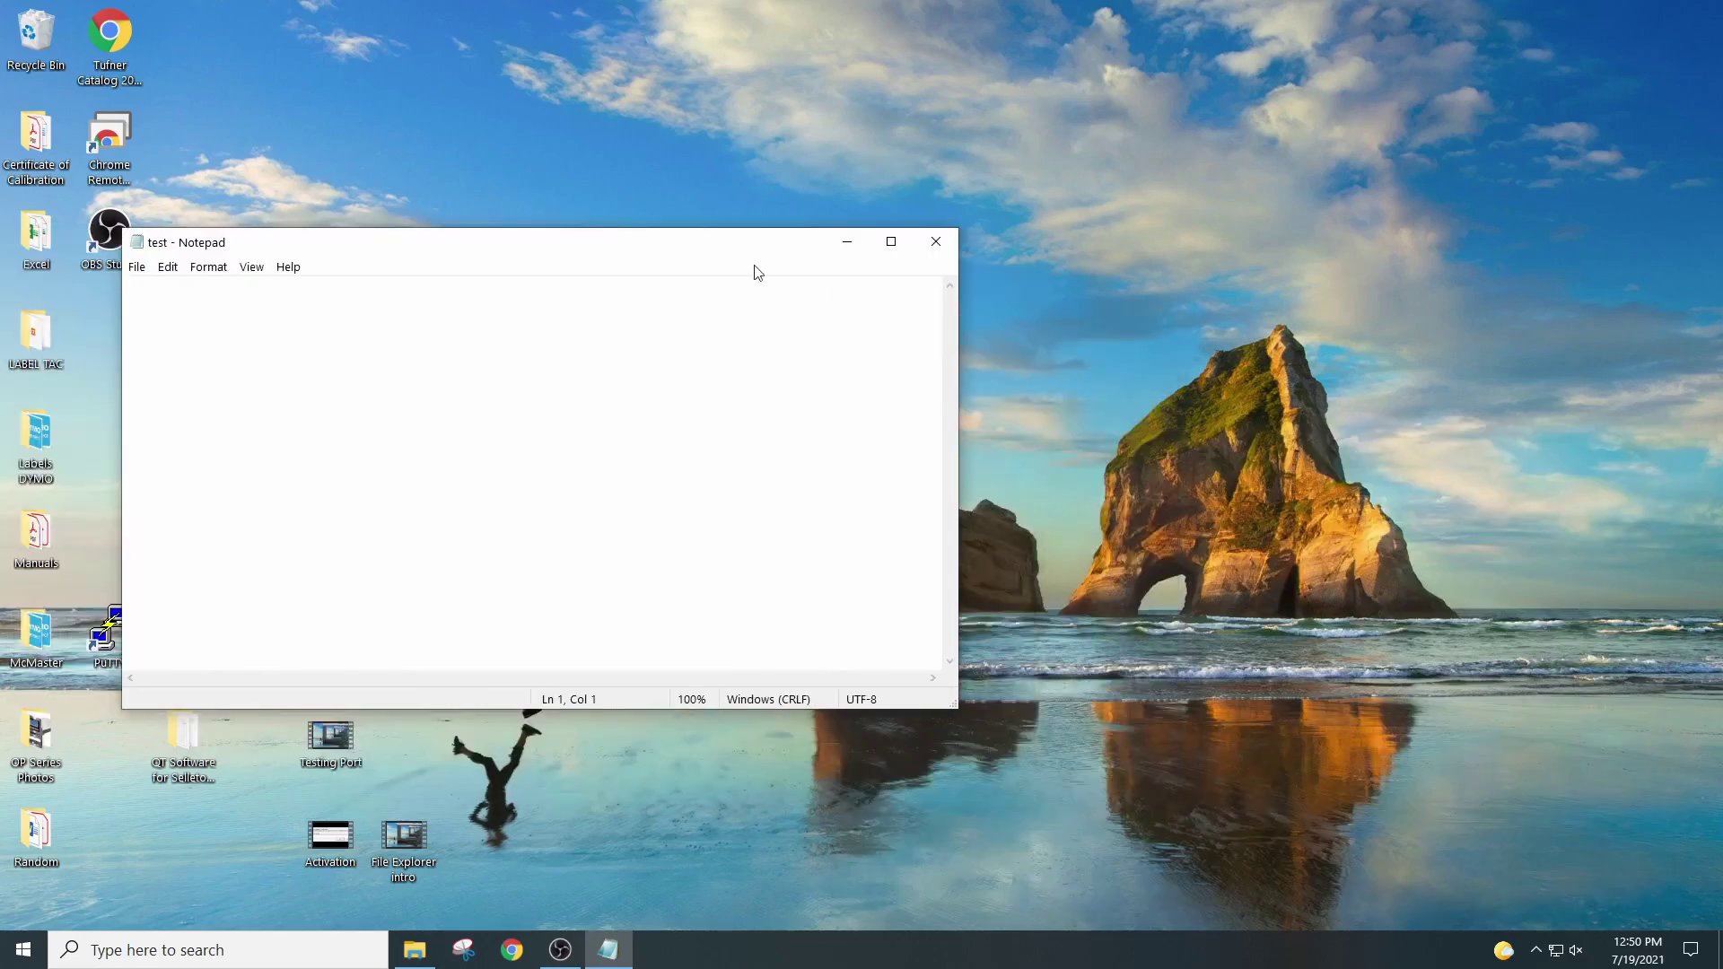
click(935, 242)
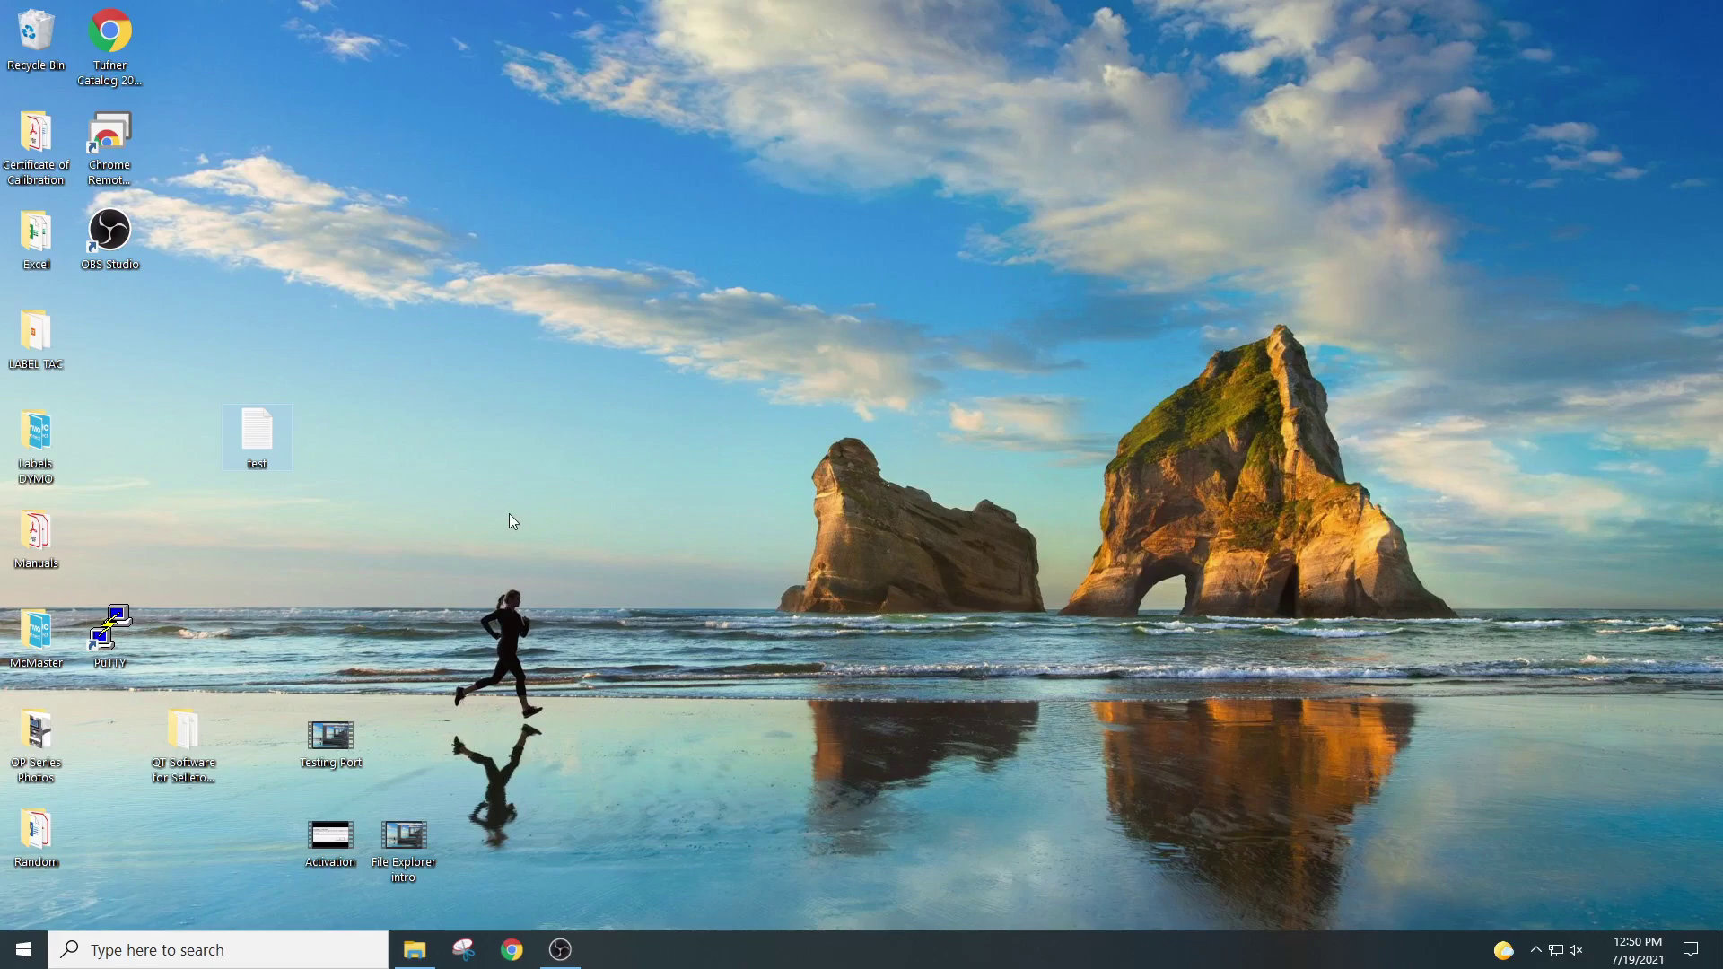
Bring Data Log L3 back and reconnect to the scale on COM6, reading 6045 lbs
mouse_move(415, 964)
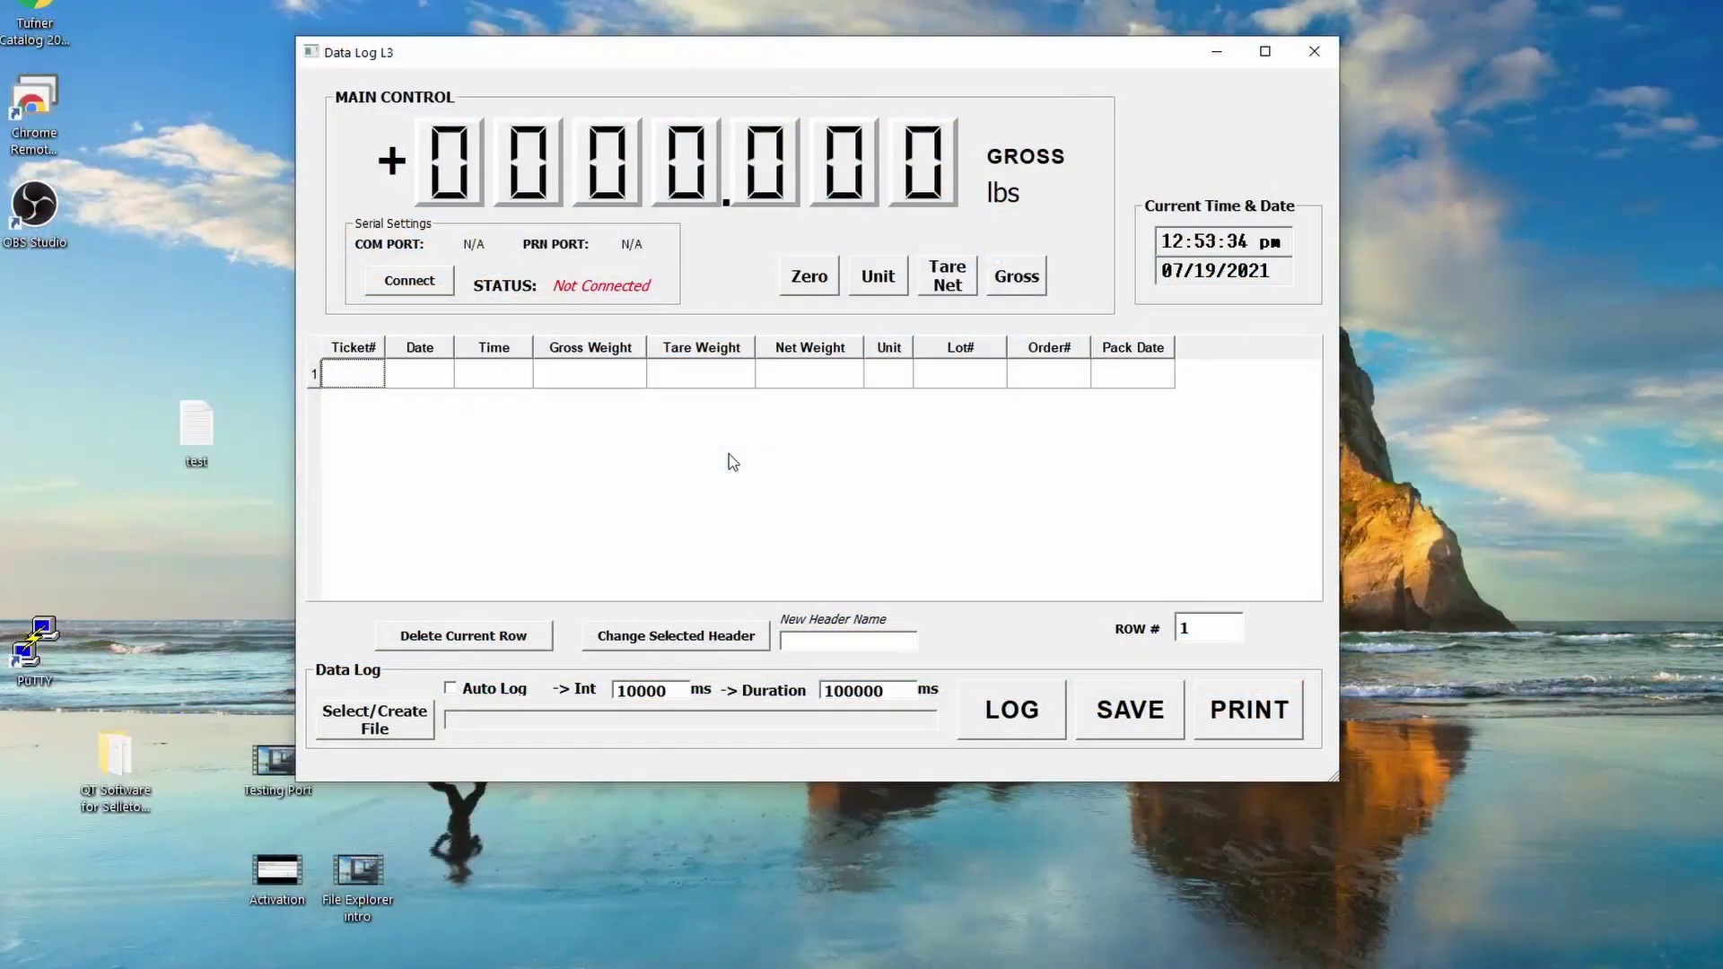
click(409, 283)
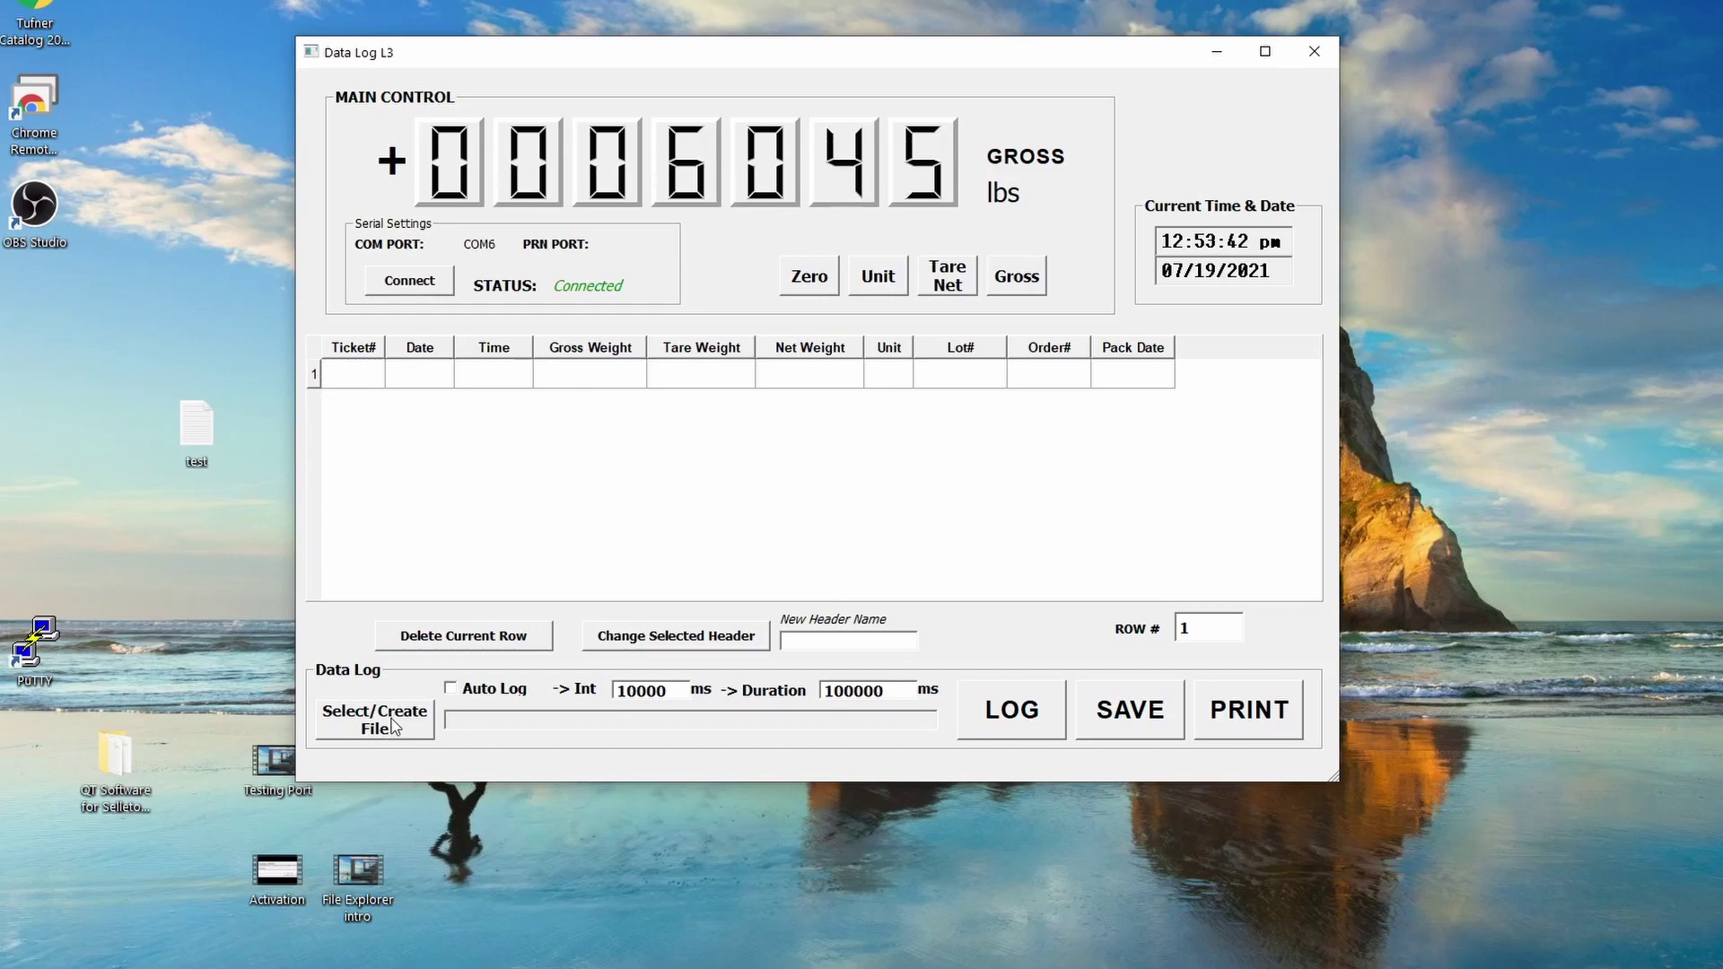
Choose C:/Users/Optima/Desktop/test.txt as the data log file via Select/Create File
click(392, 727)
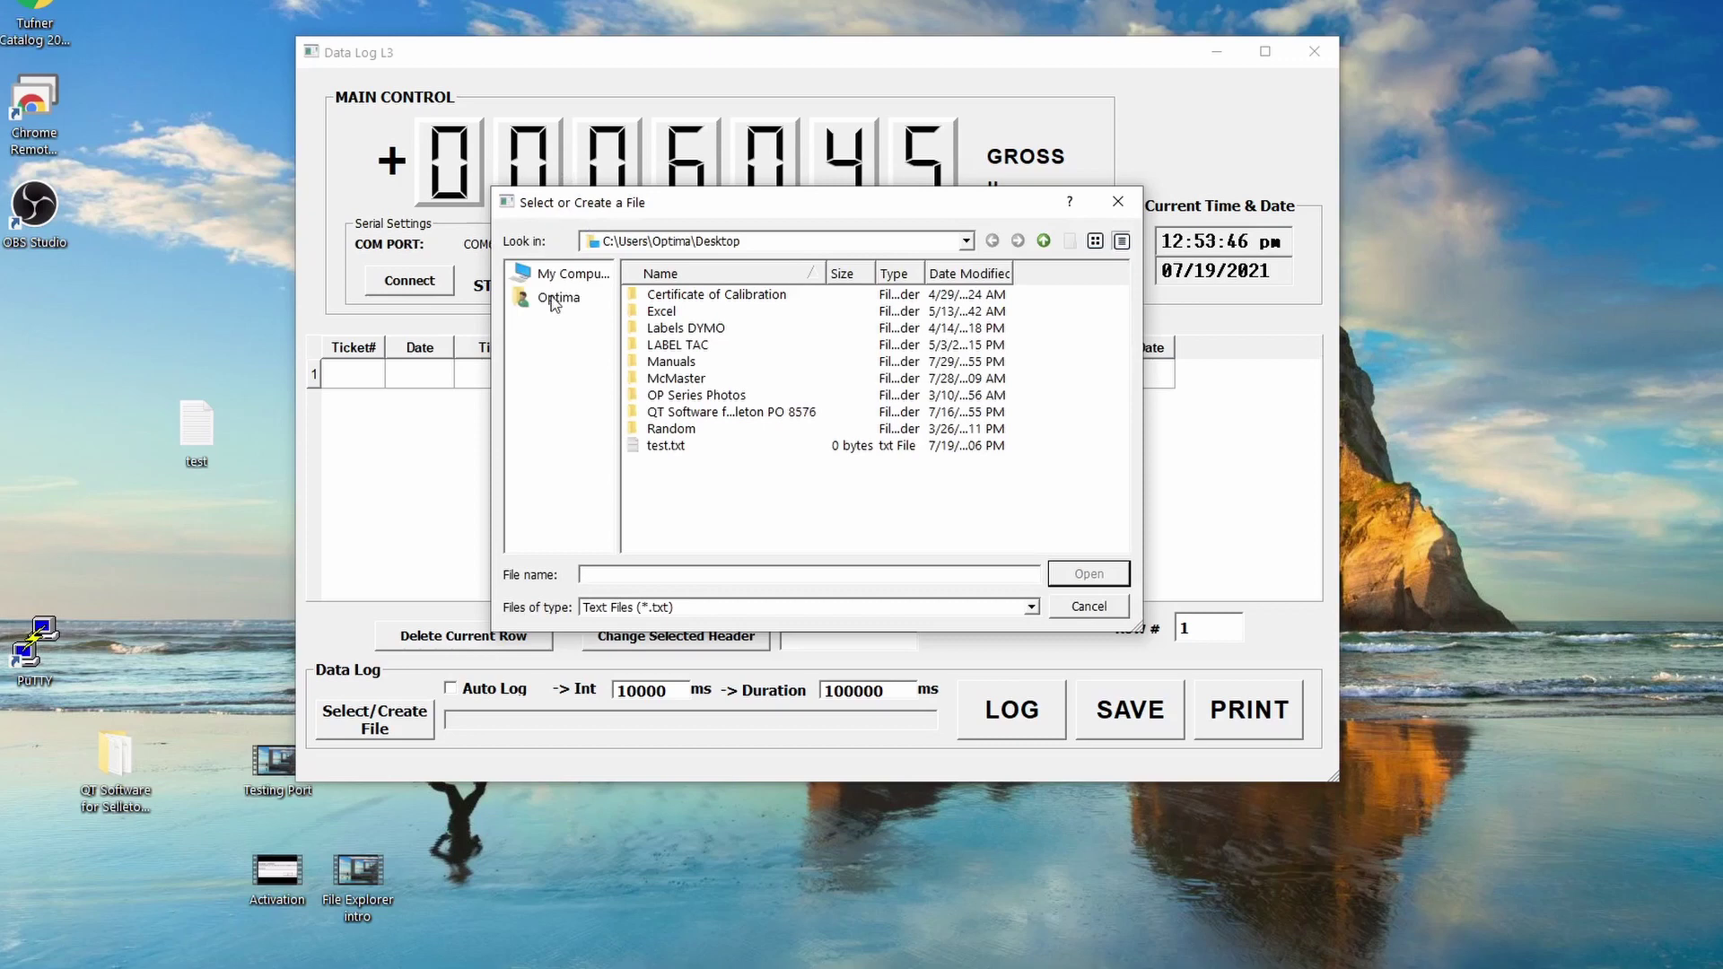
click(553, 302)
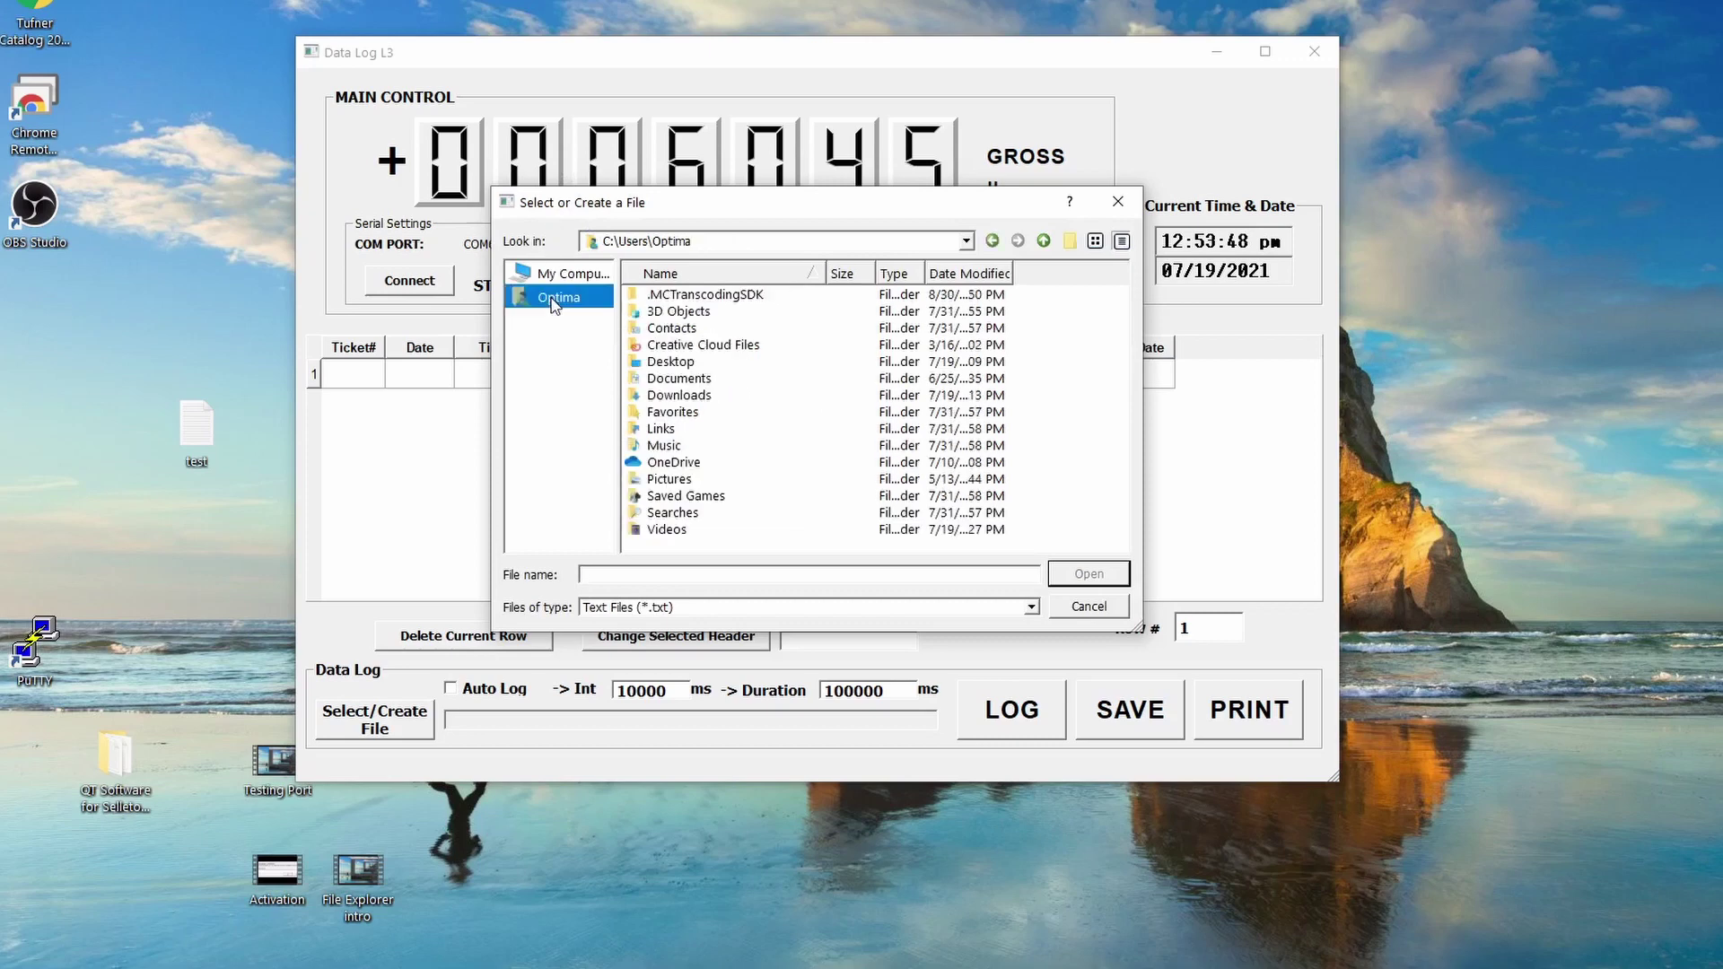
click(674, 363)
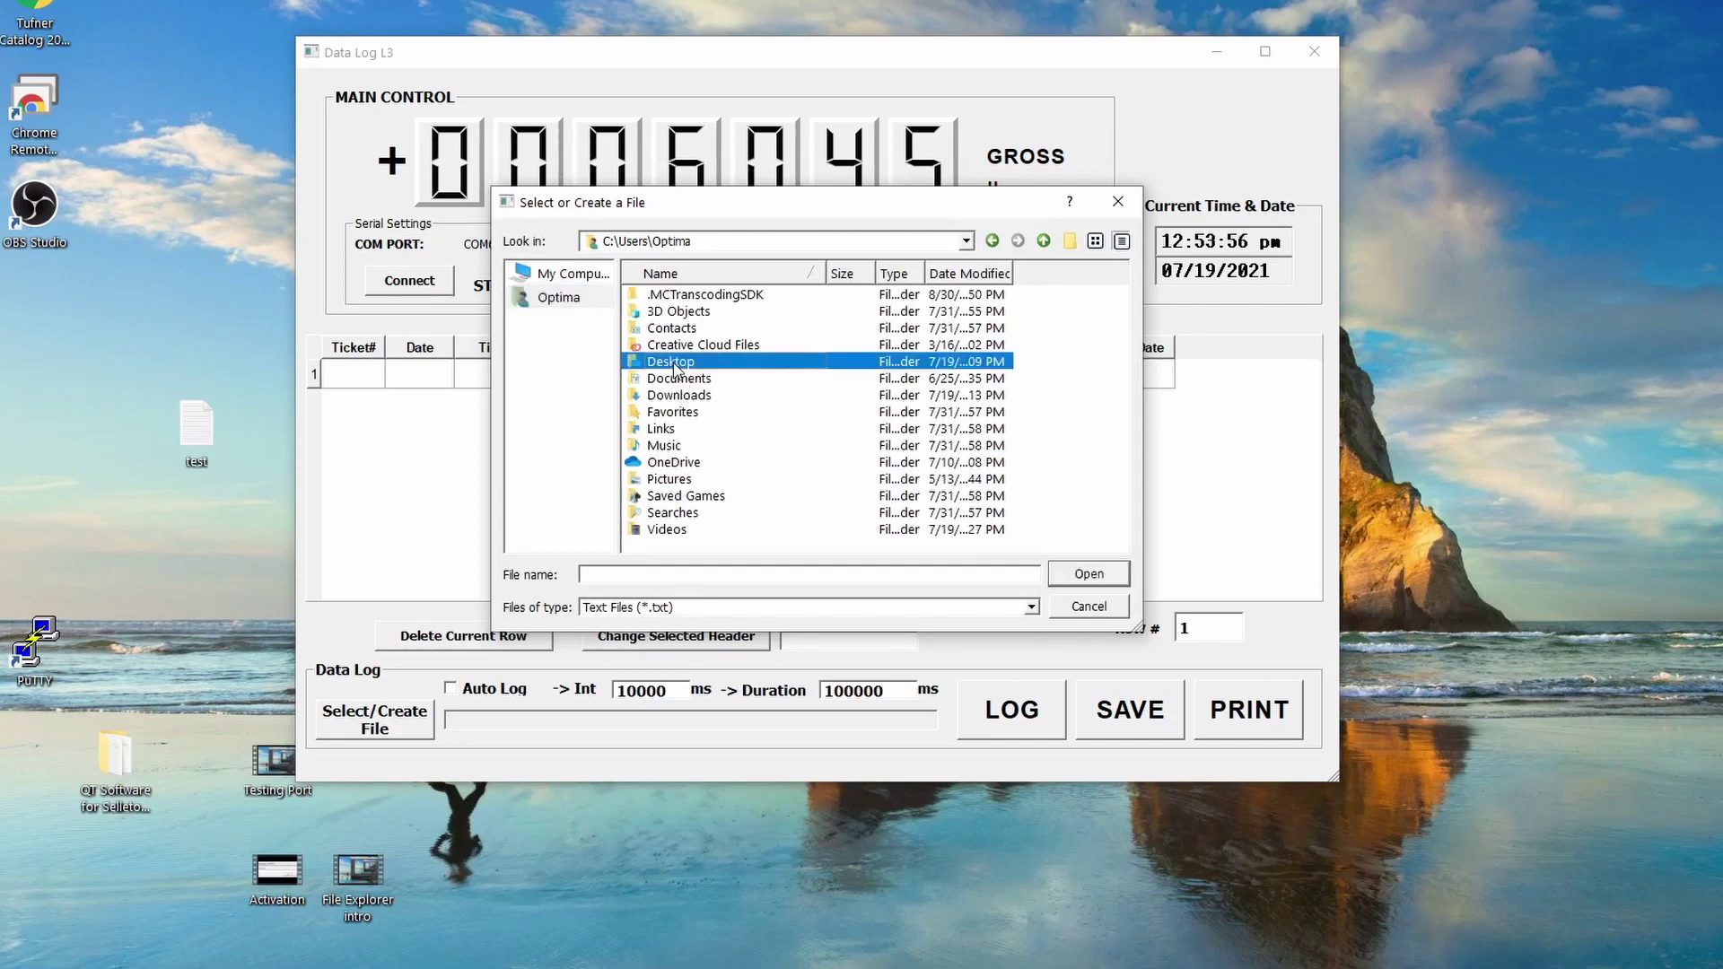
double_click(678, 364)
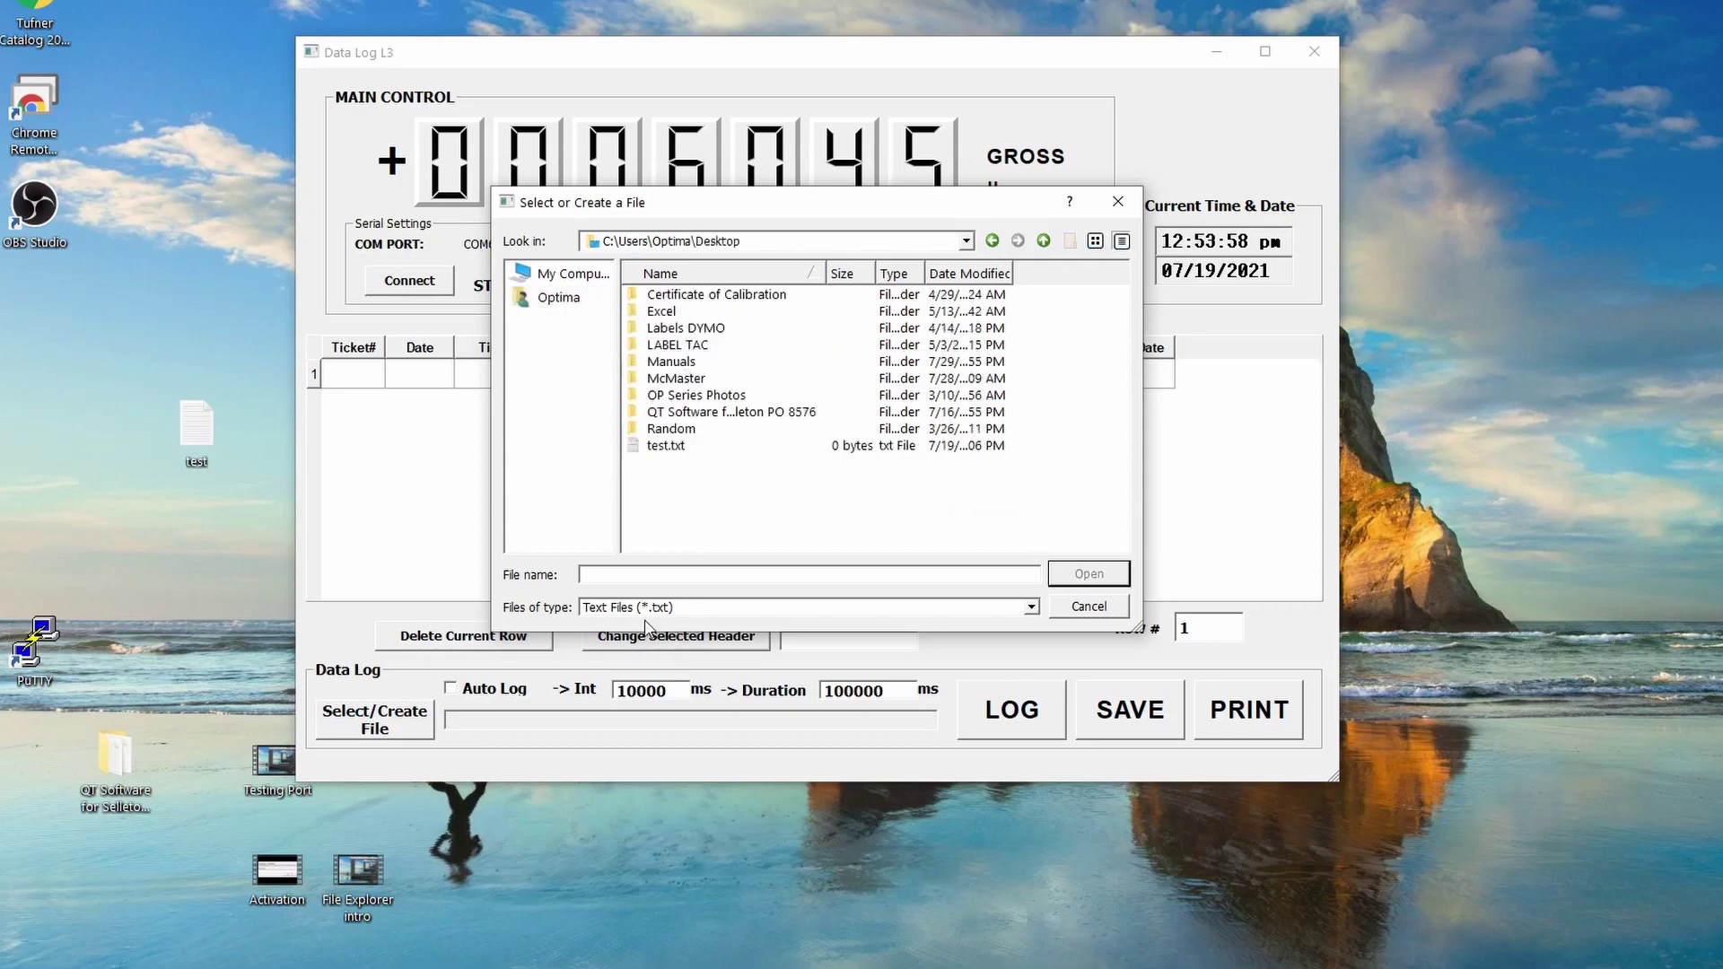
click(675, 447)
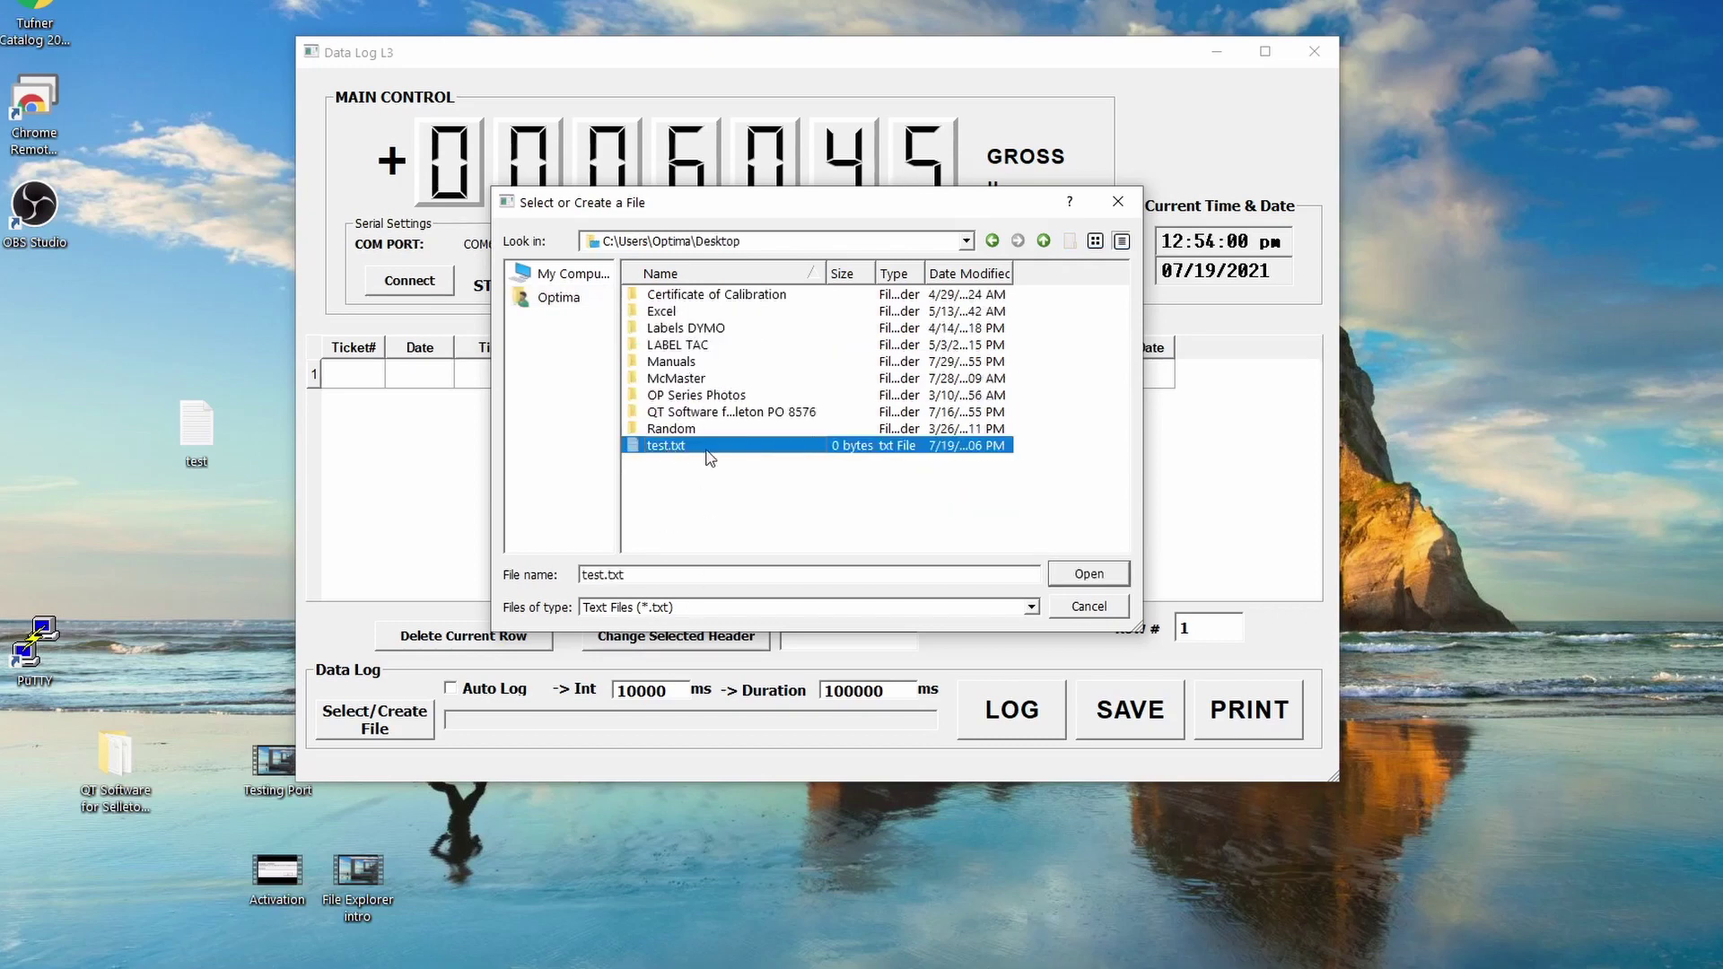
click(1086, 574)
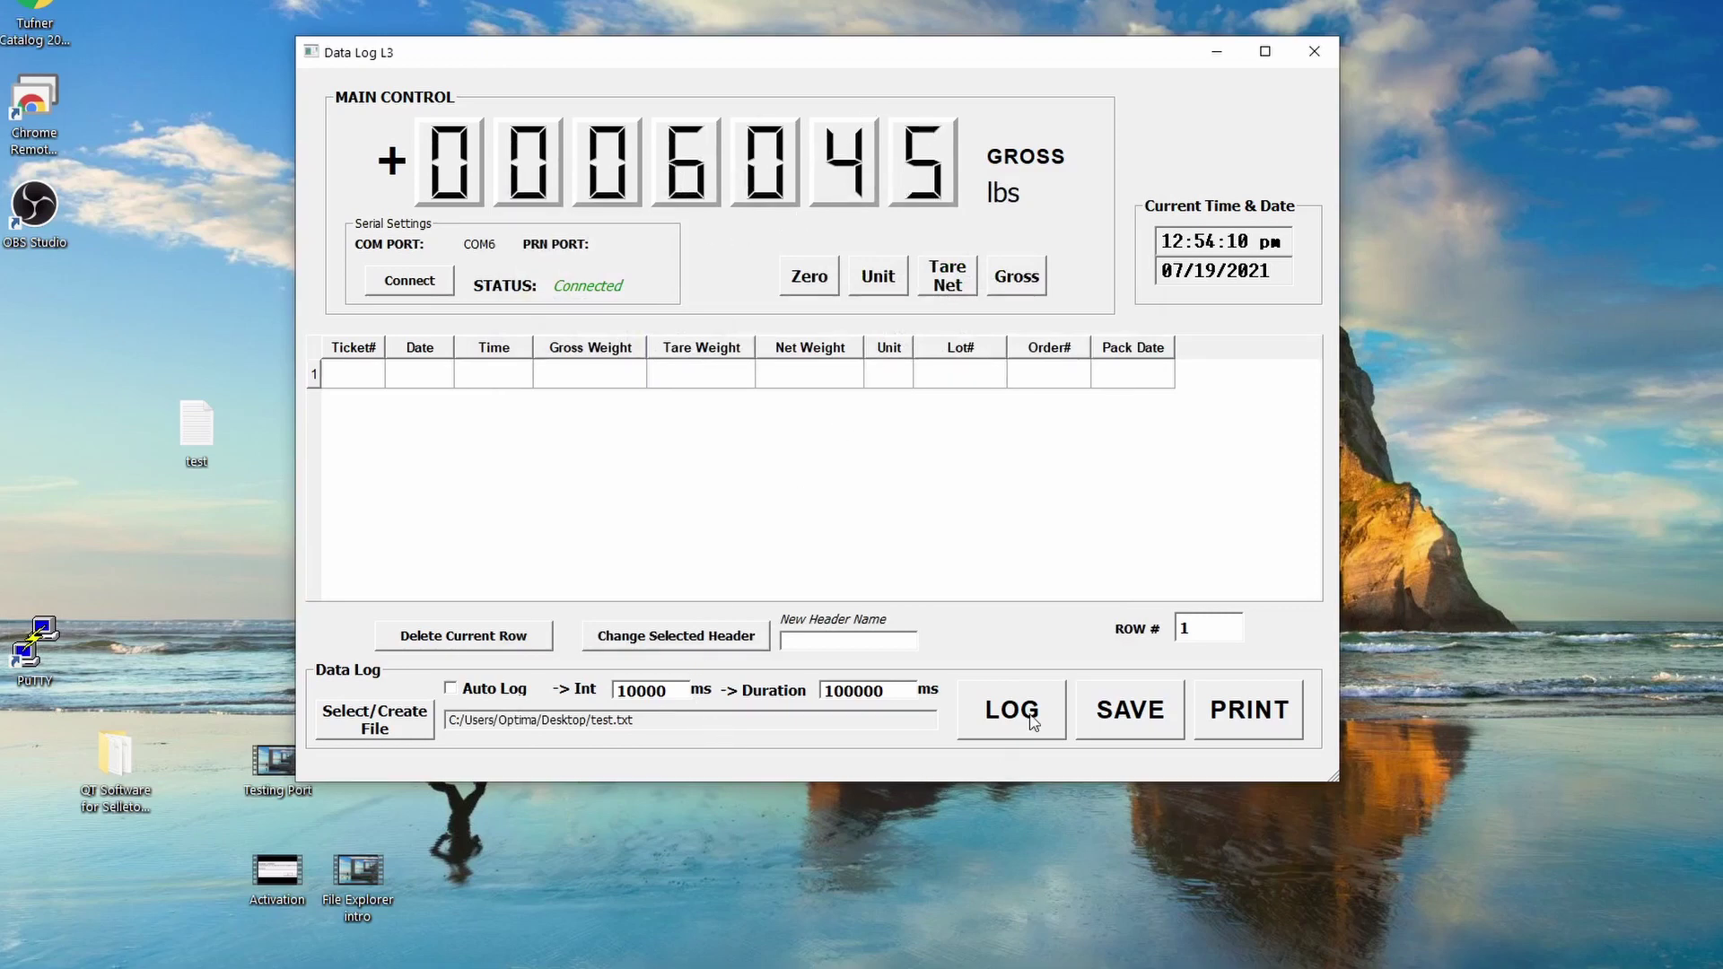
Log the 6046 lbs reading into row 1, review its cells, and save it to test.txt
click(999, 713)
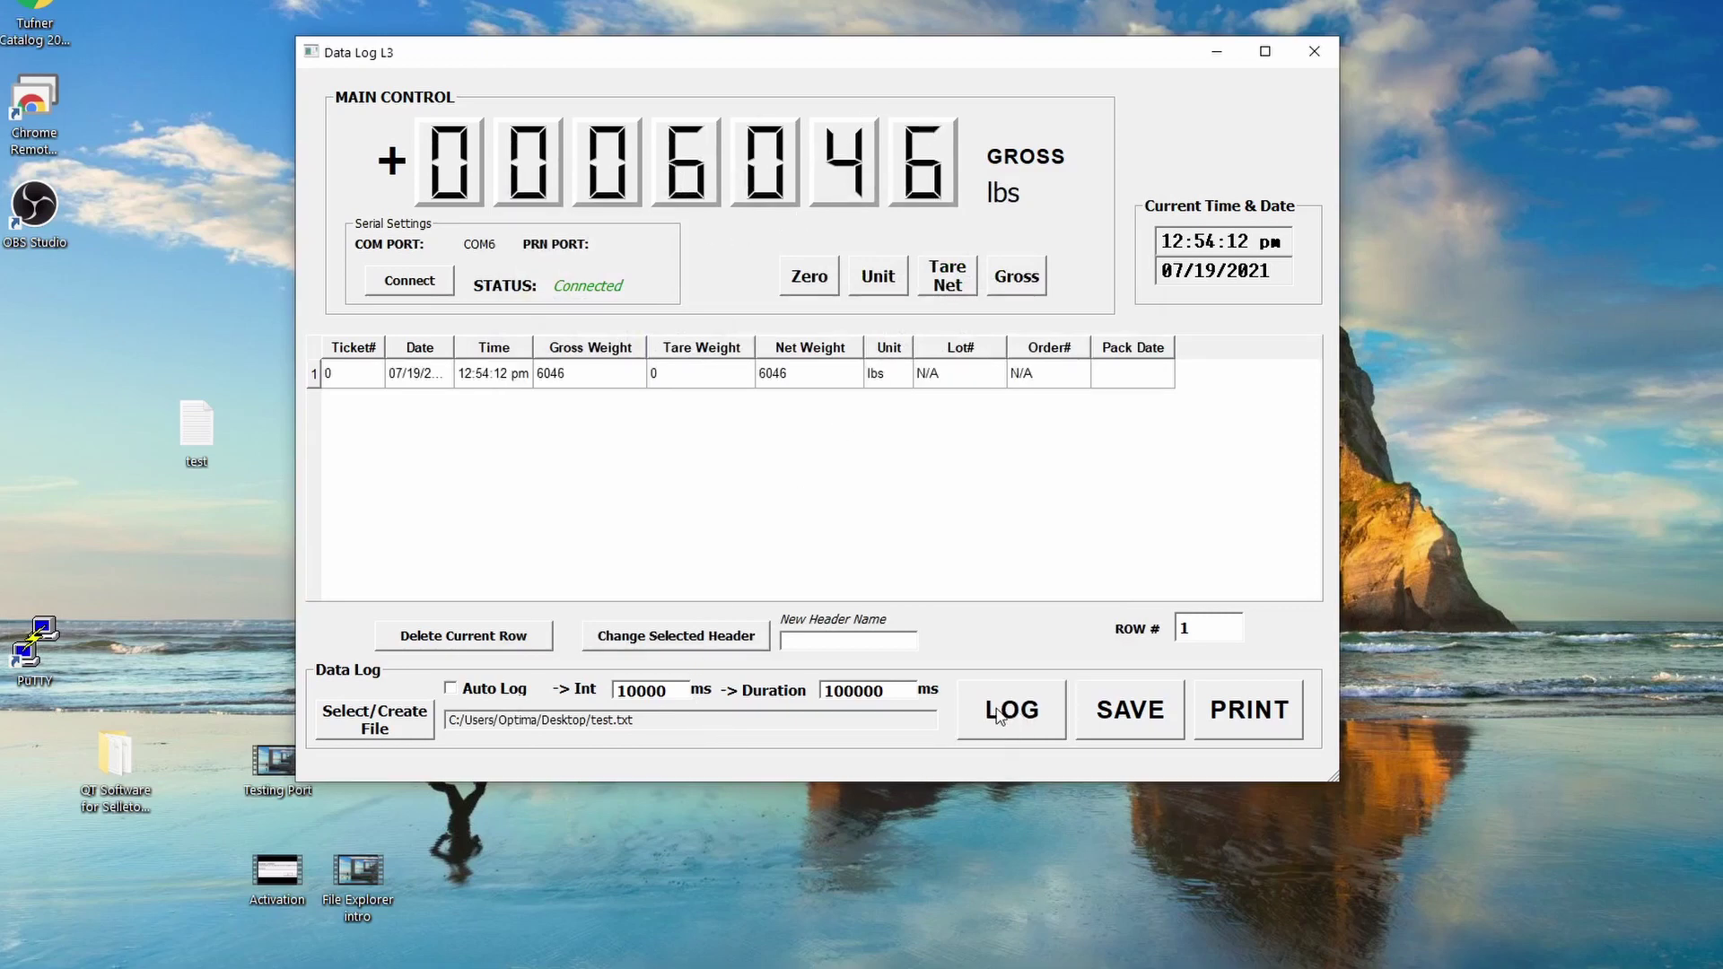
click(422, 375)
click(576, 371)
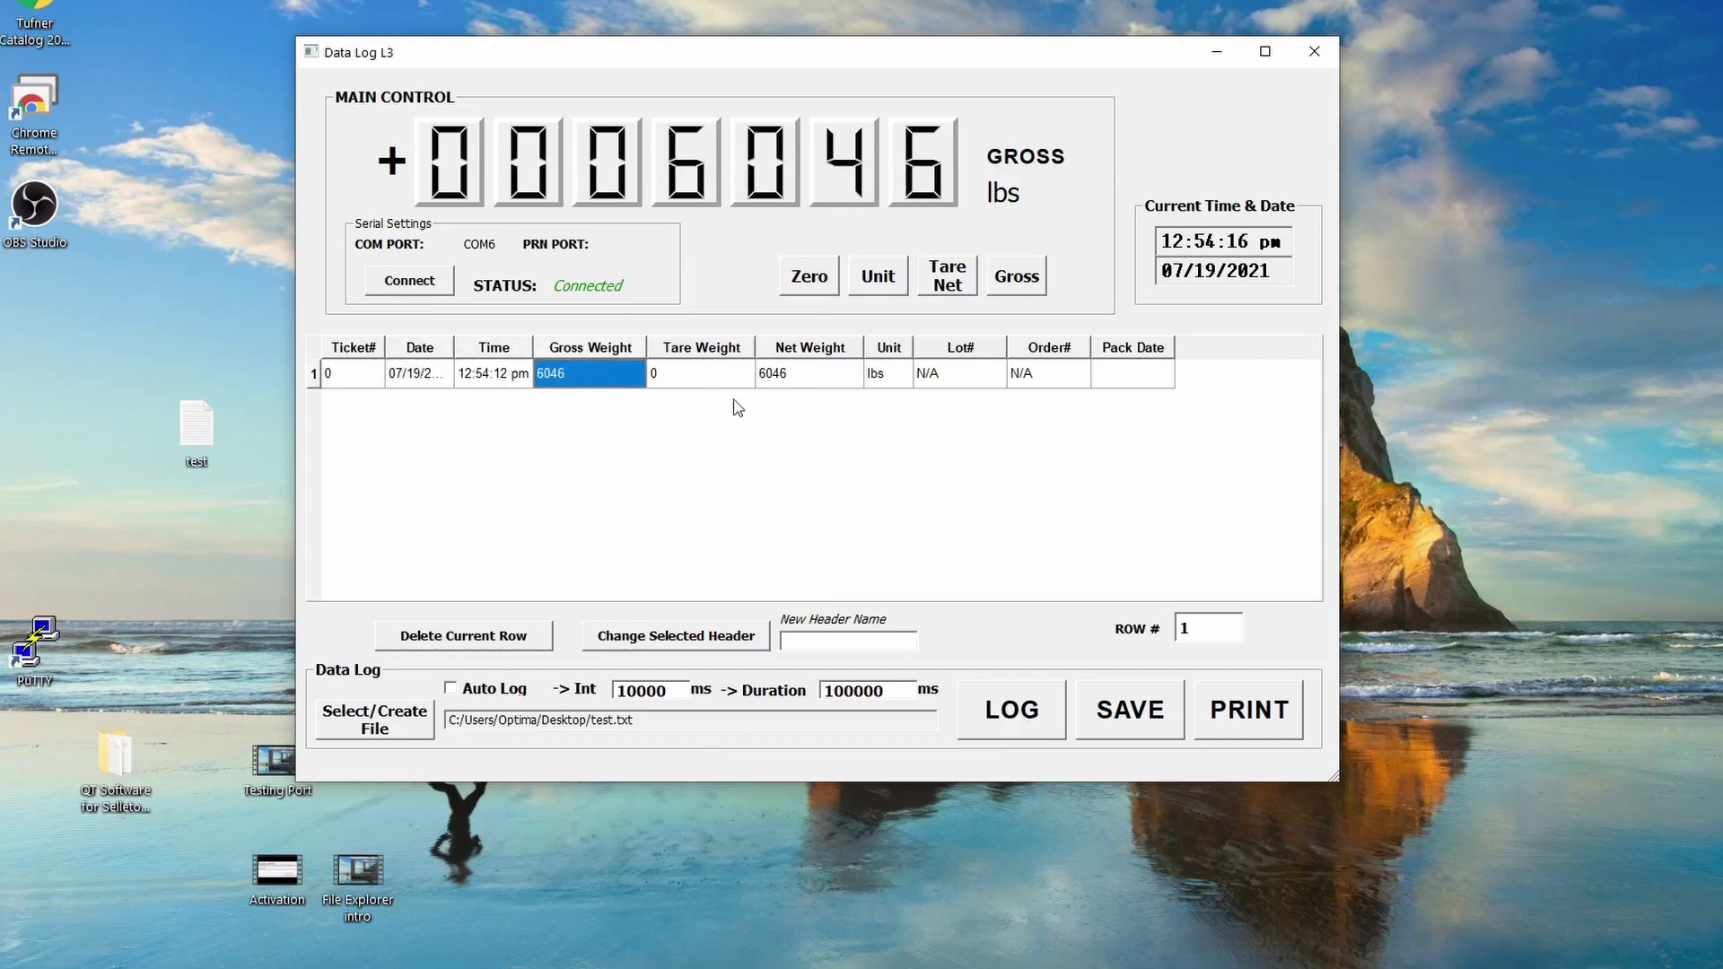
click(789, 381)
click(899, 377)
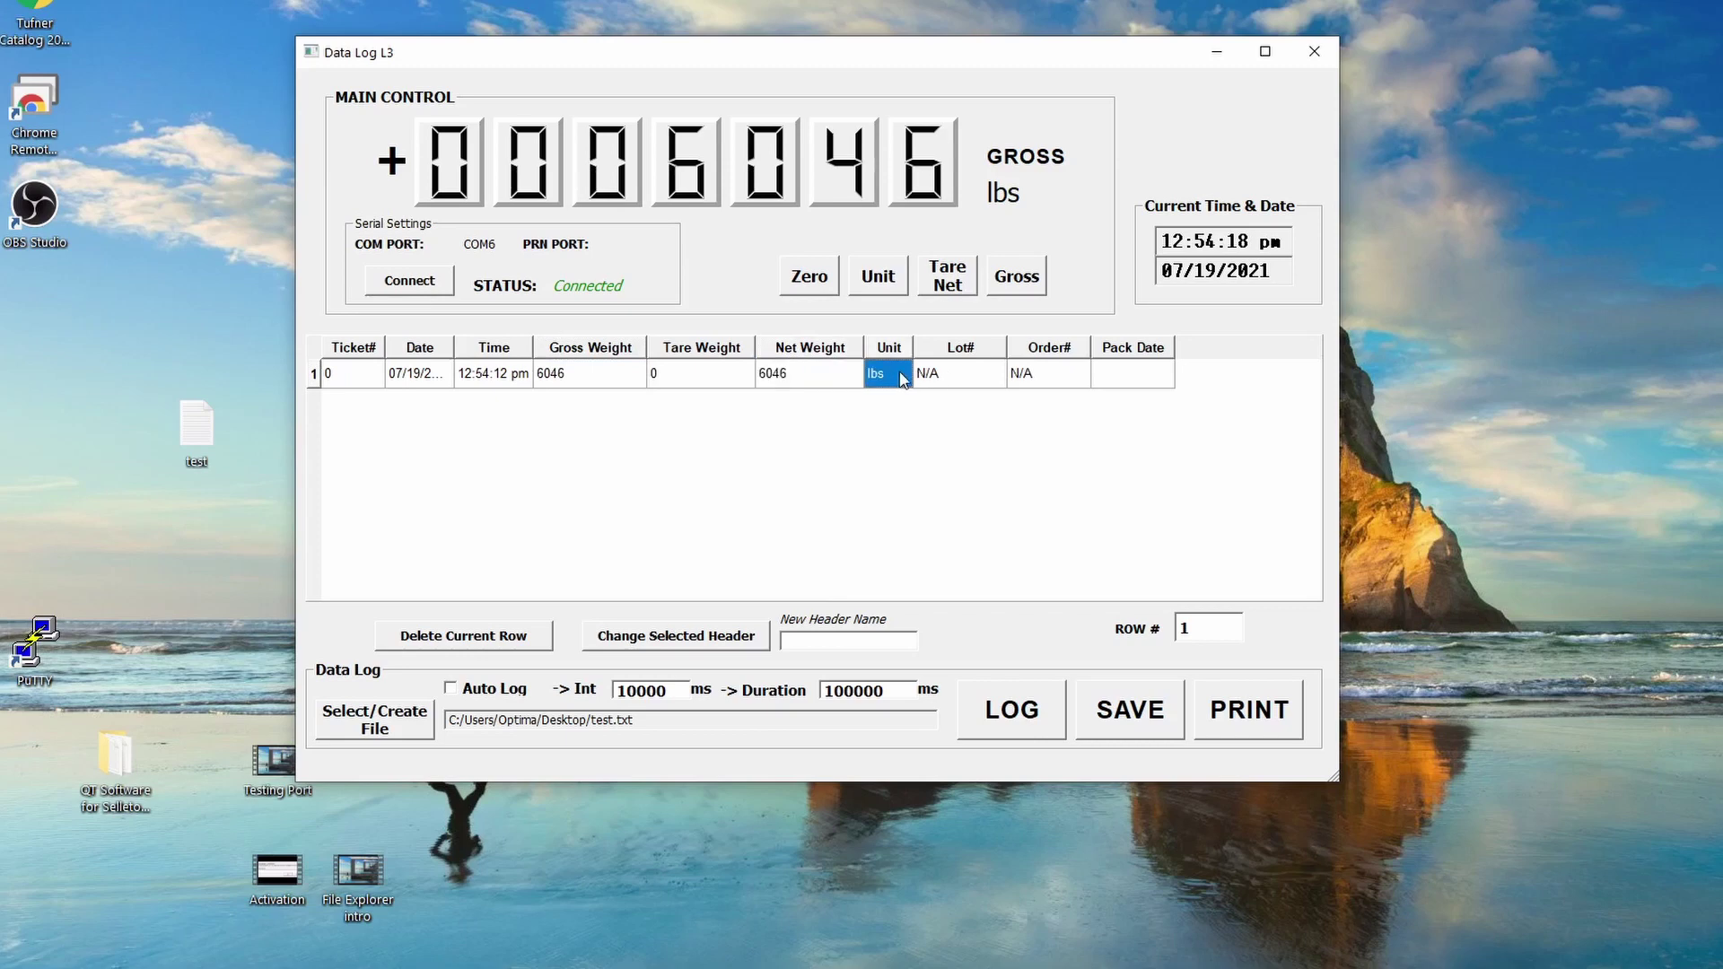
click(946, 377)
click(1059, 382)
click(1138, 382)
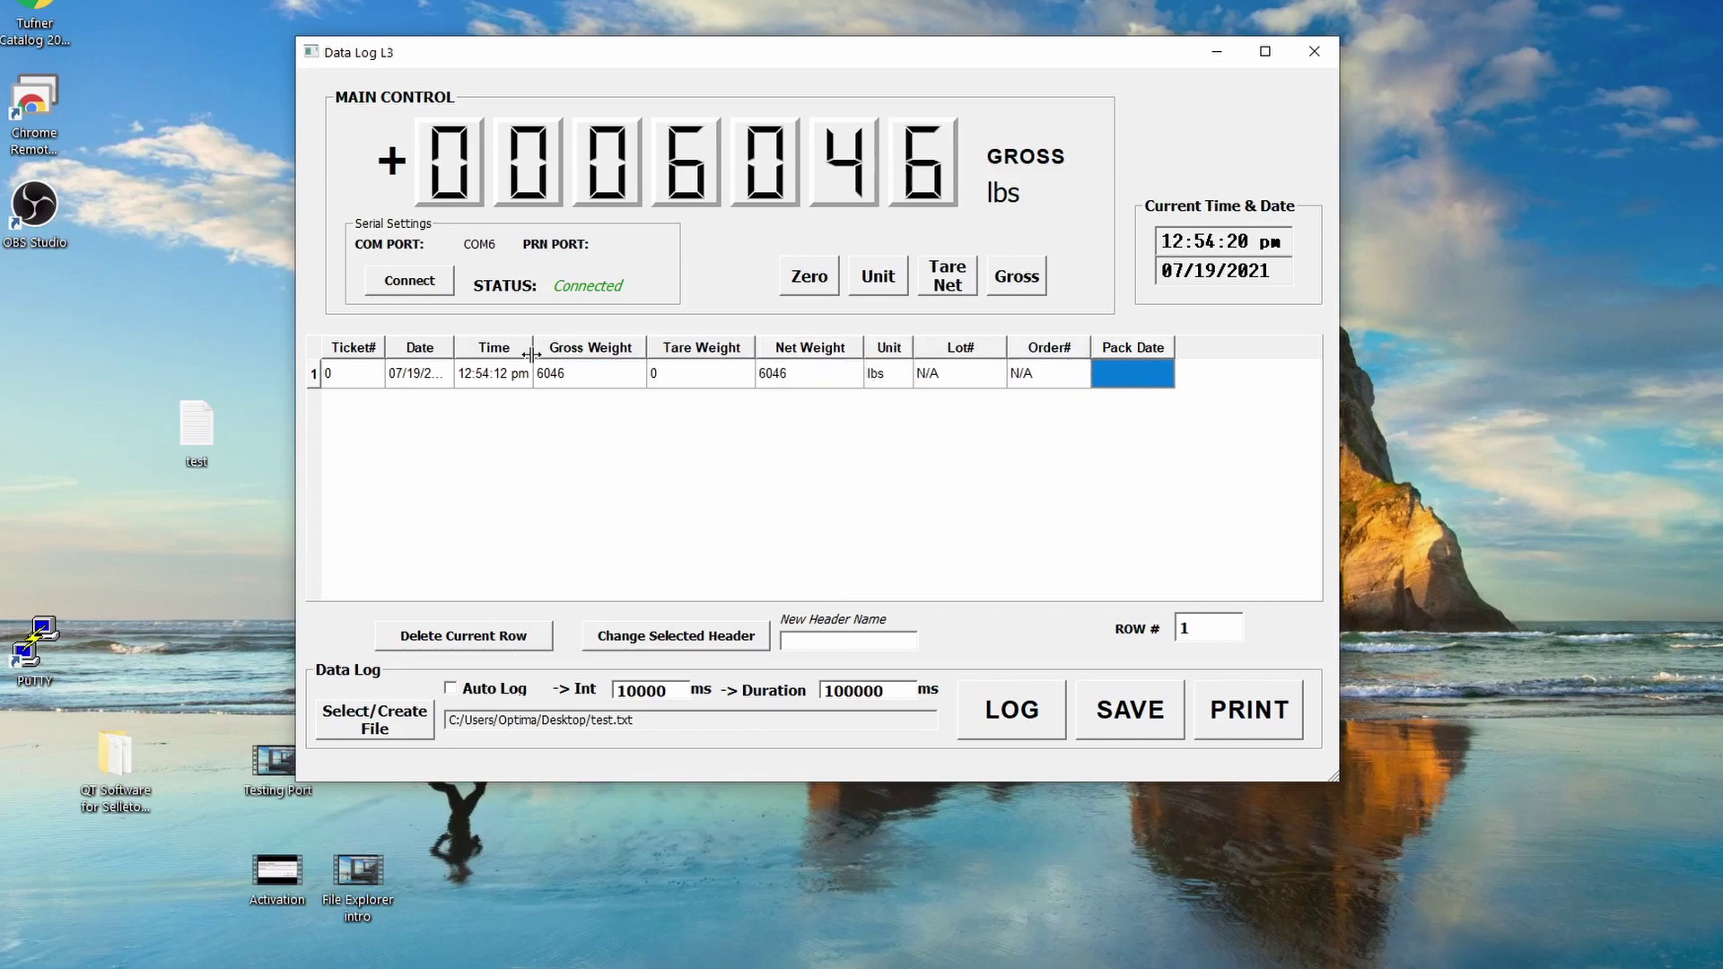
click(1128, 714)
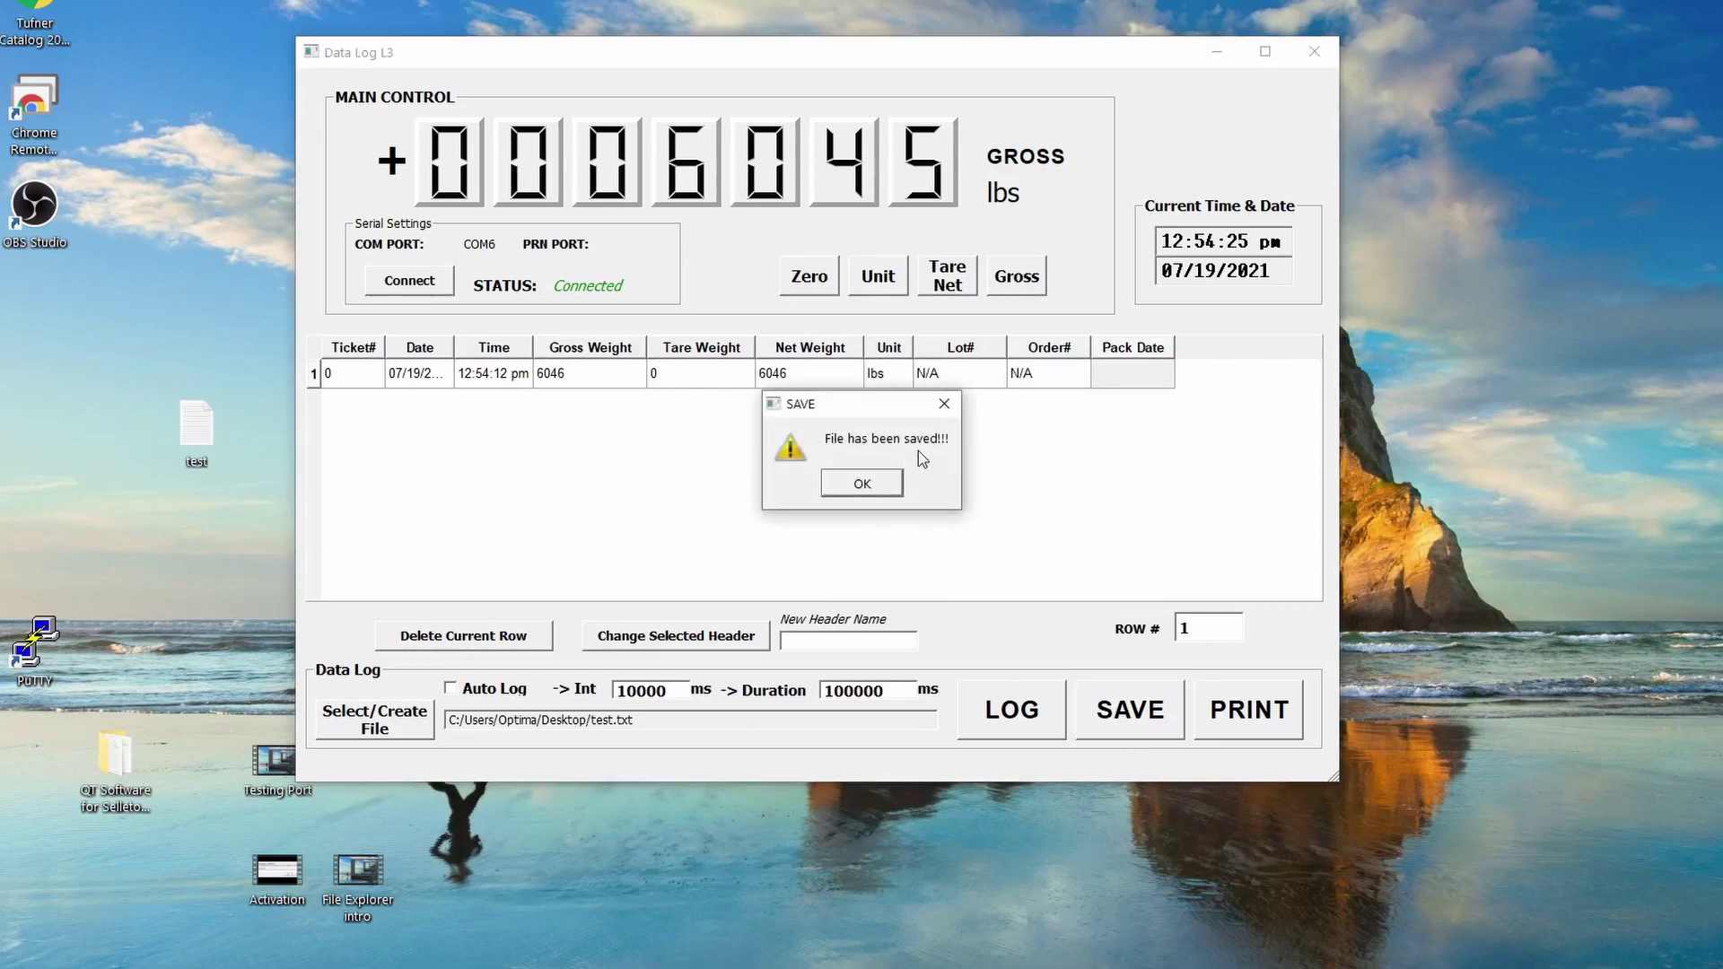
click(862, 485)
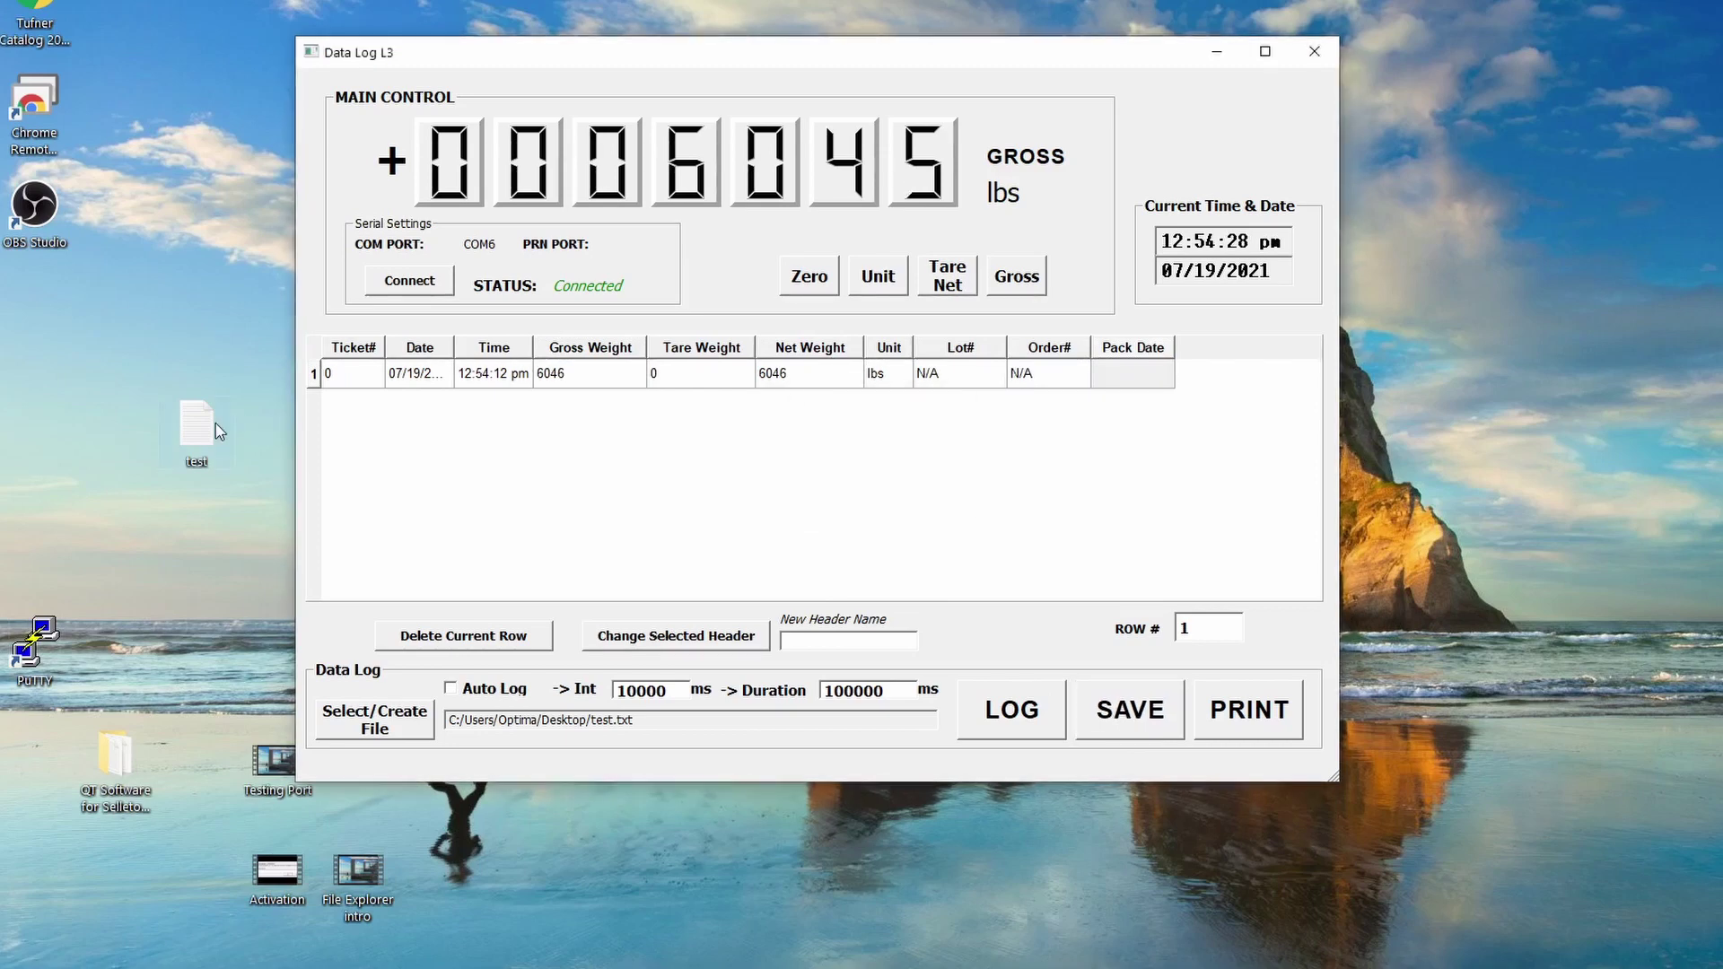
double_click(216, 432)
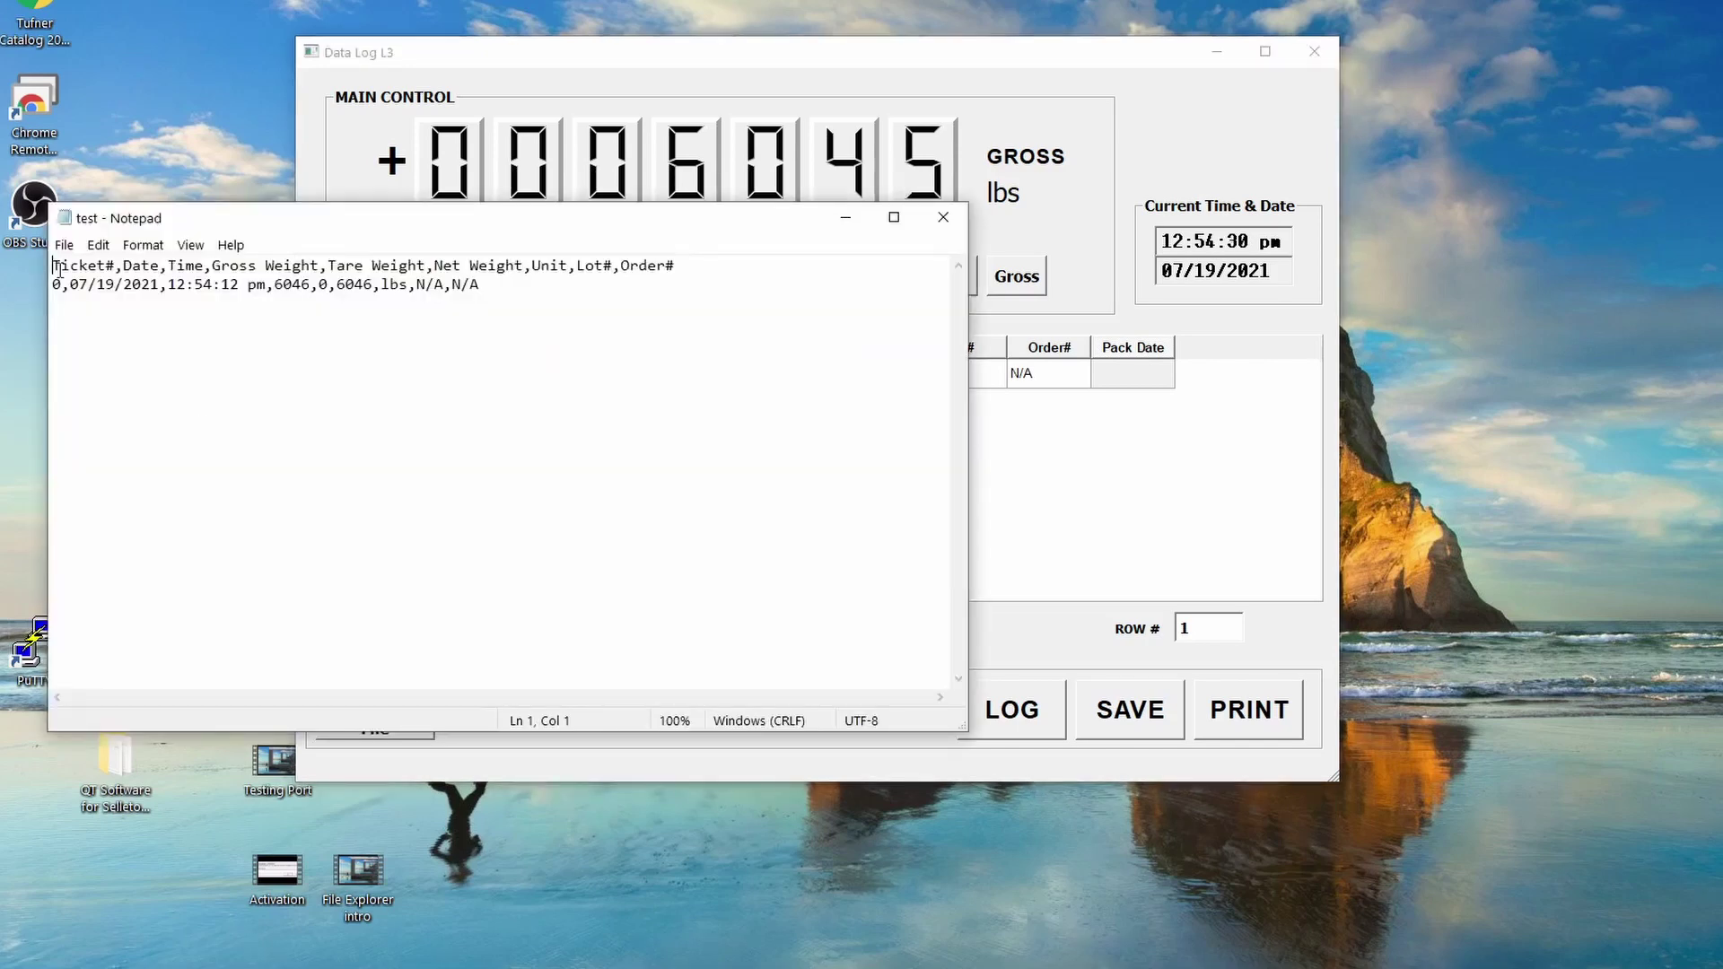
drag(51, 282, 799, 309)
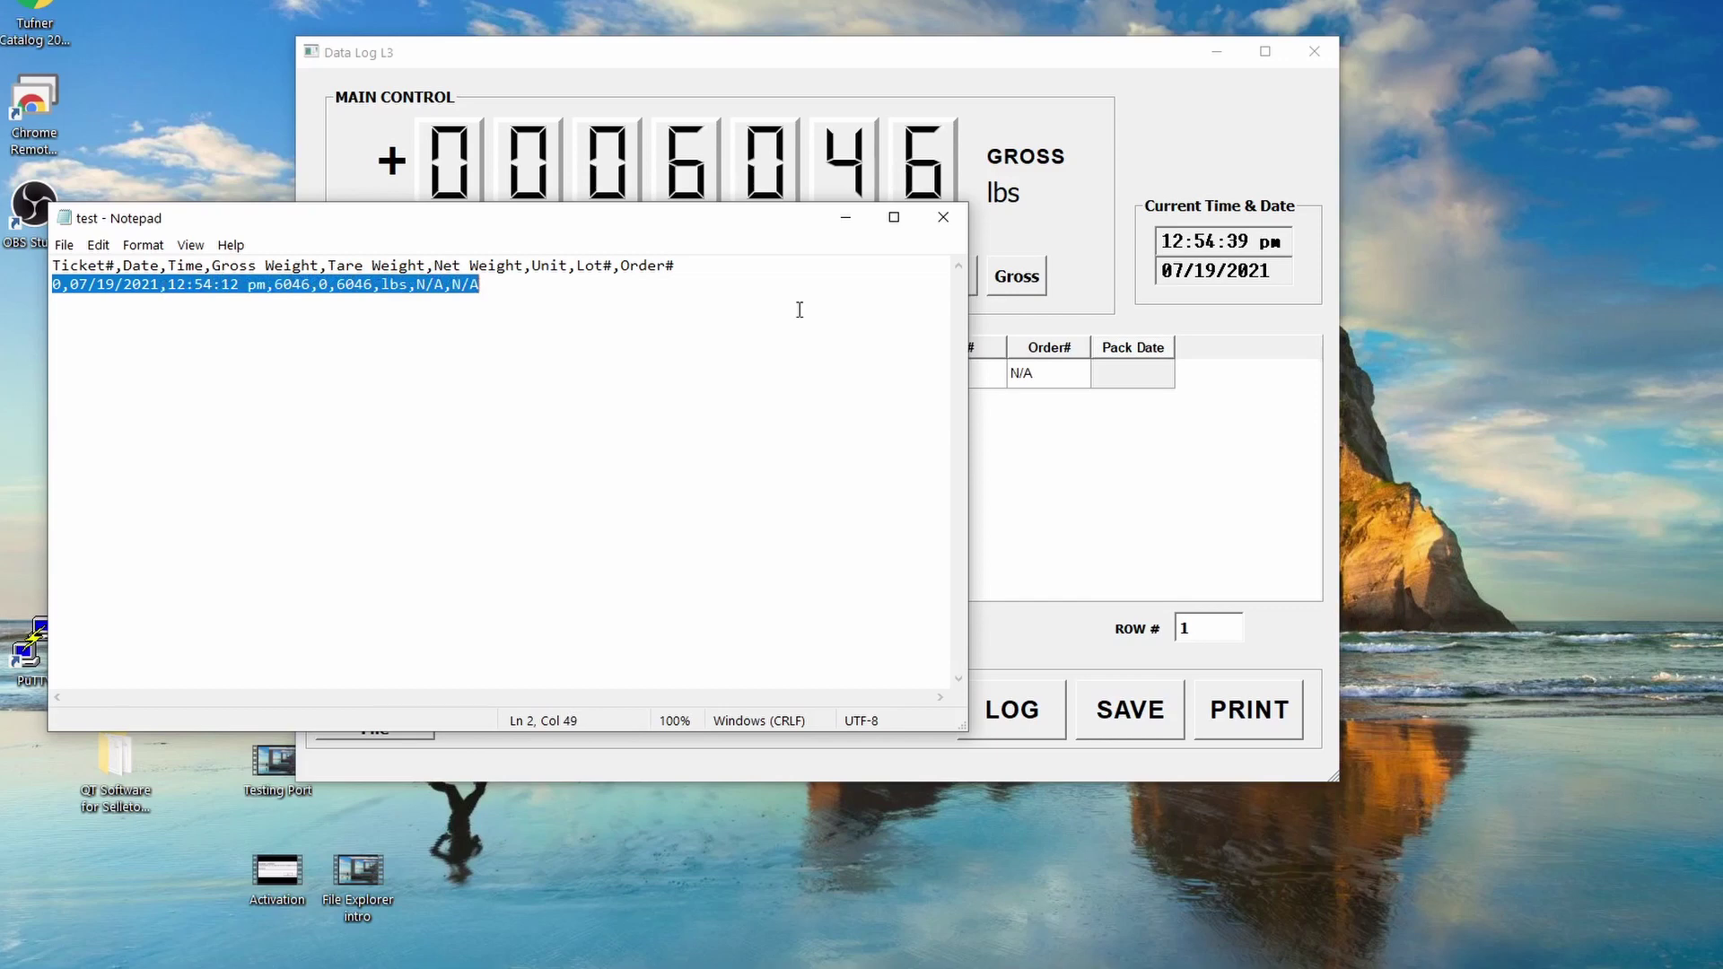
click(940, 221)
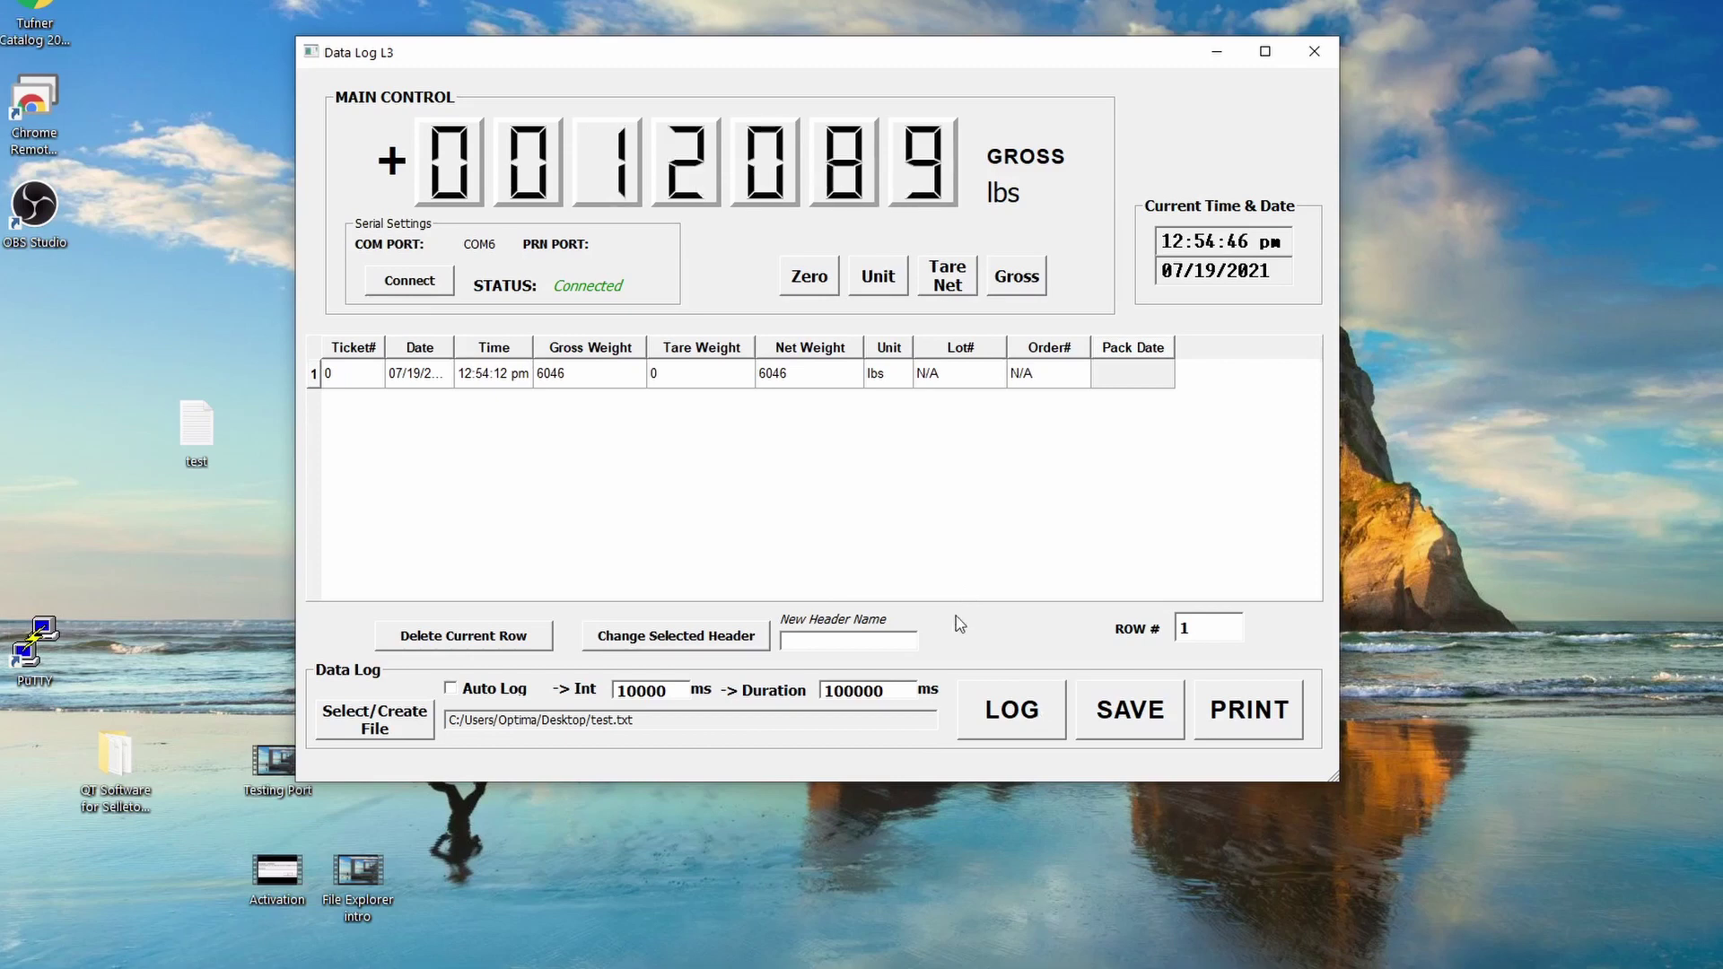
Log the 12089 lbs reading as row 2 and review its gross, net, Lot# and Order# cells
click(1000, 711)
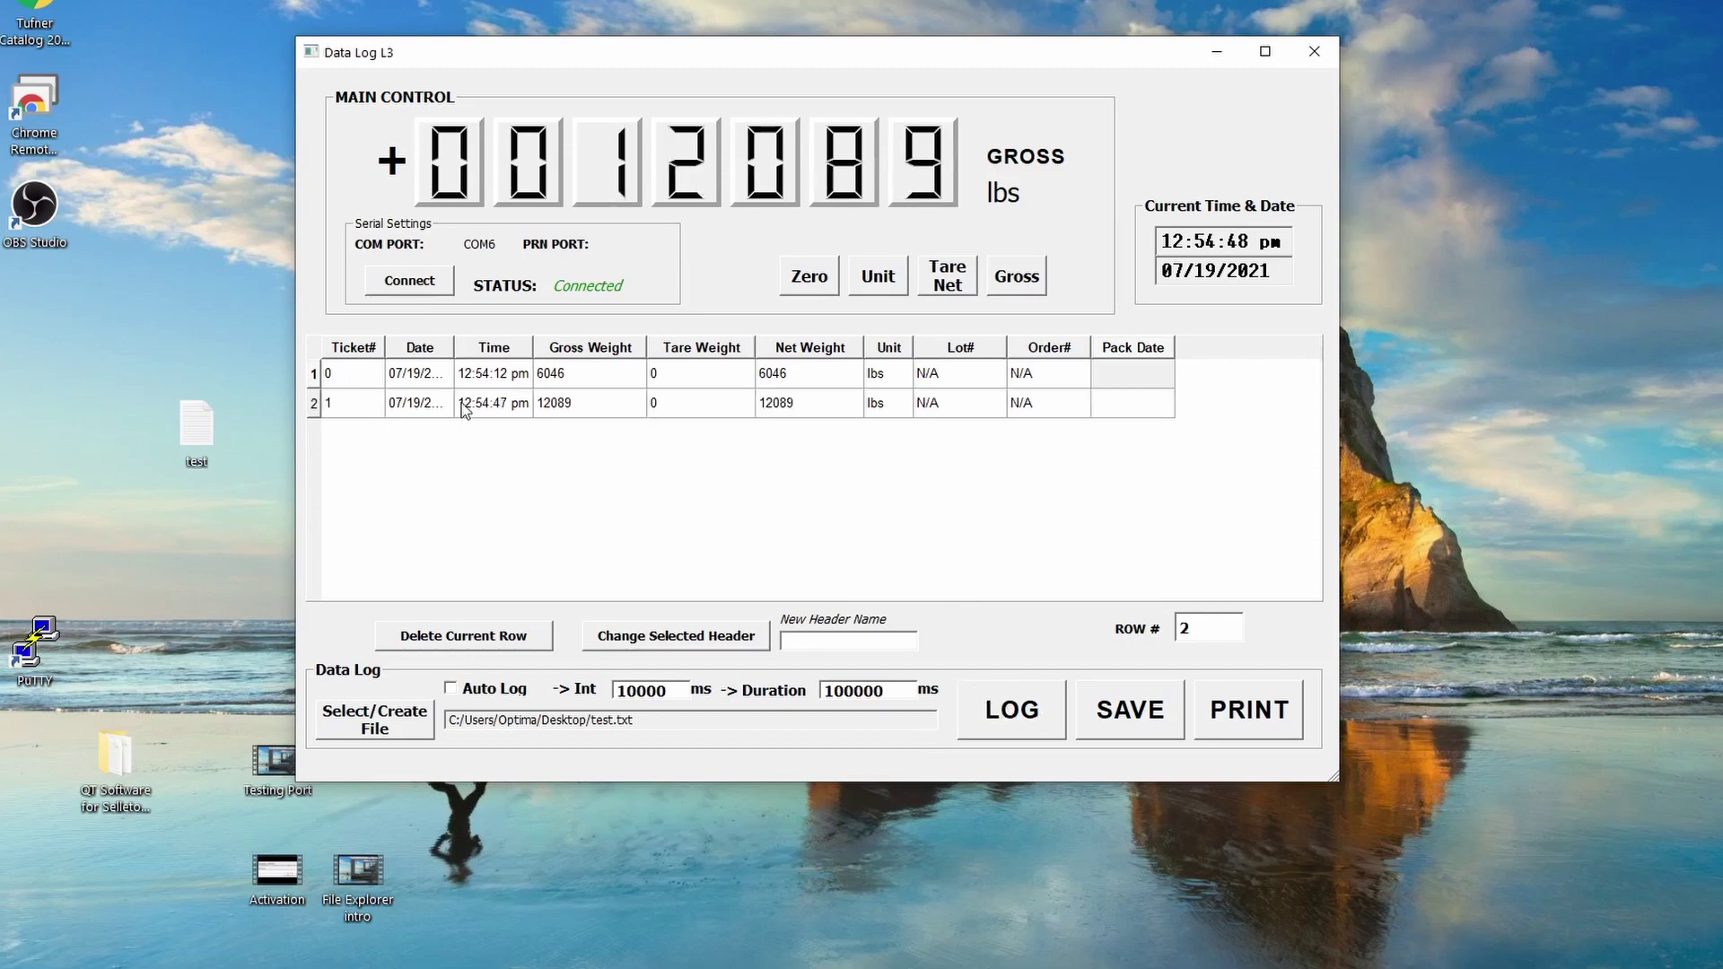
click(618, 408)
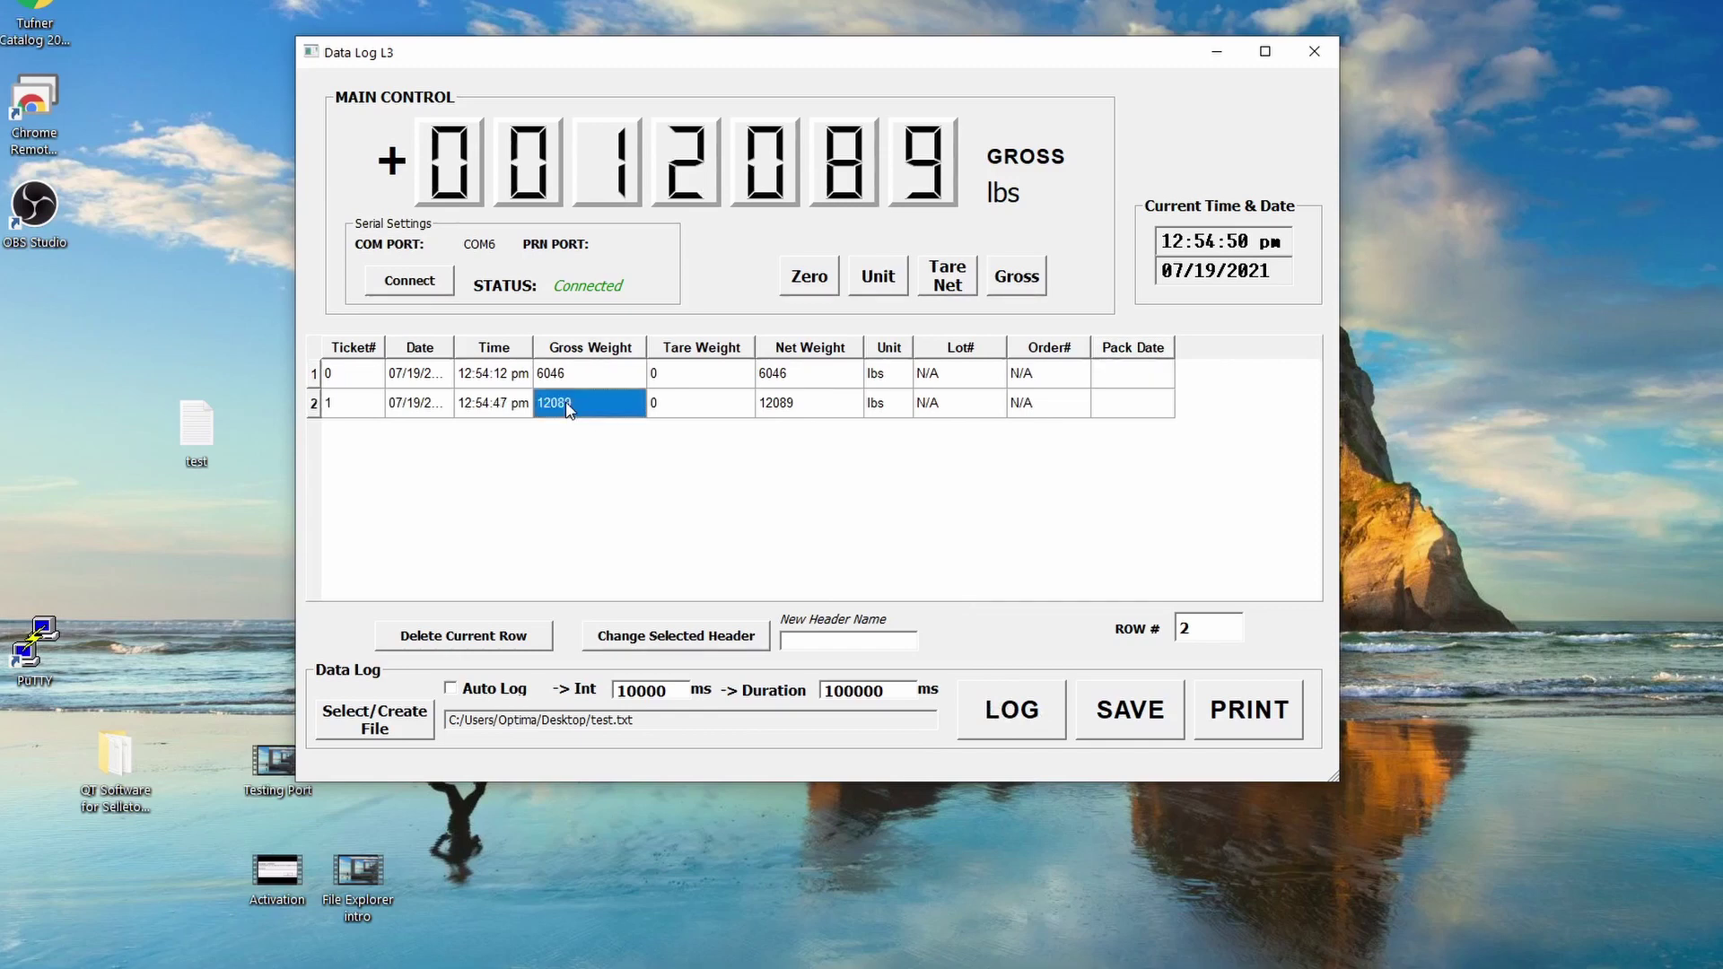
click(774, 411)
click(953, 406)
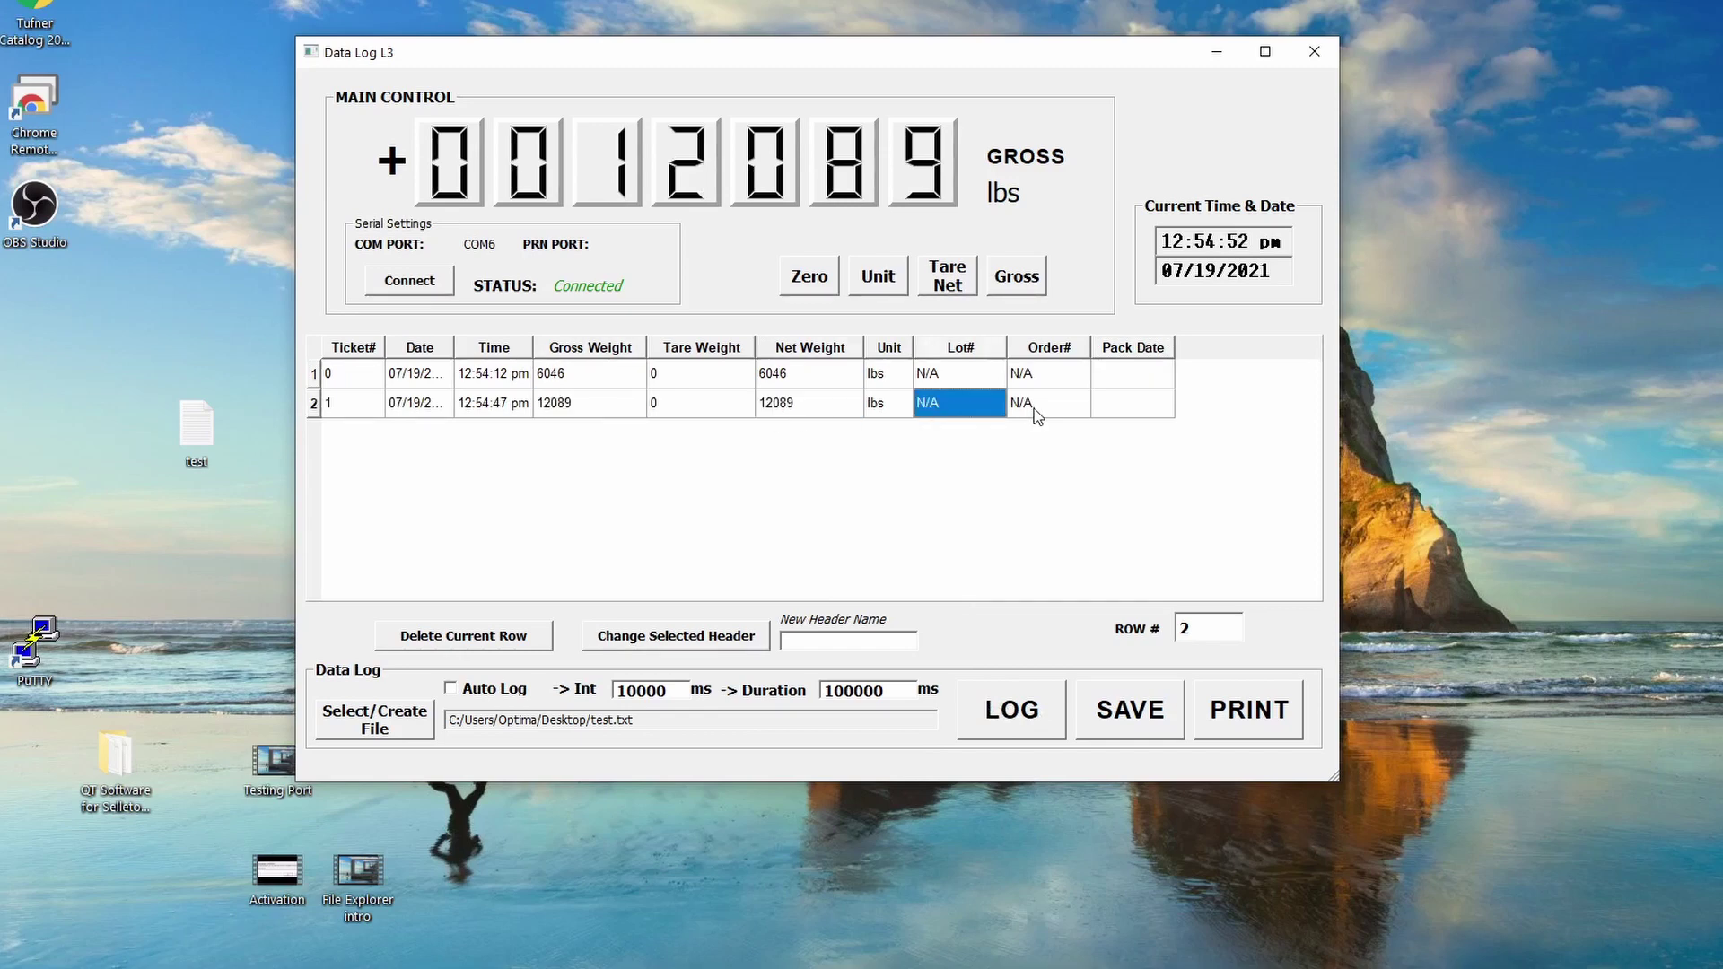
click(1022, 408)
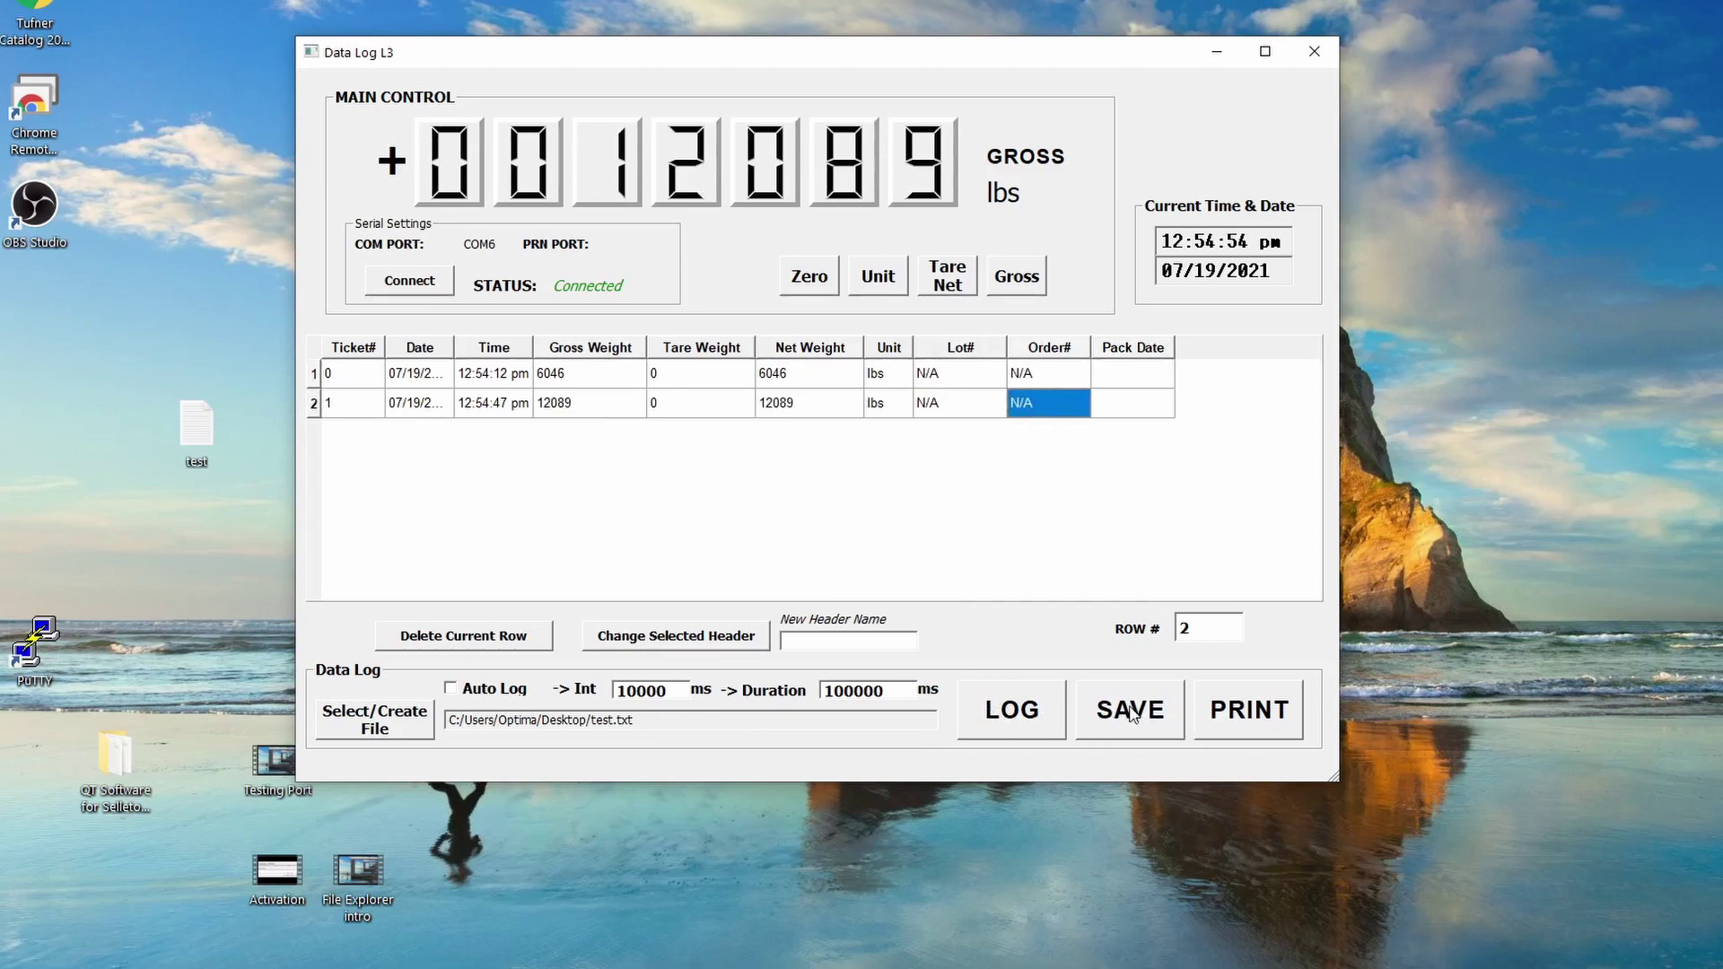